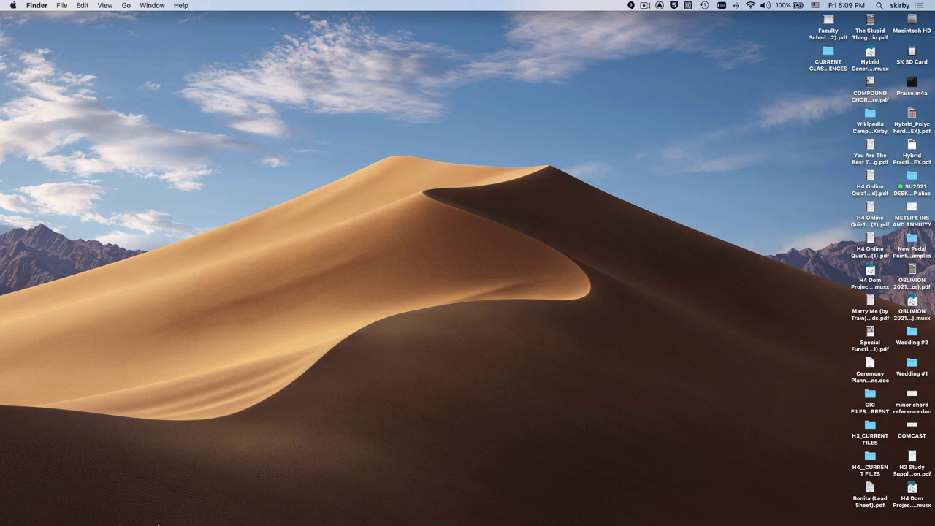
Step: Launch Finale and start a new document with the Setup Wizard
{"action": "mouse_move", "coordinate": [154, 509]}
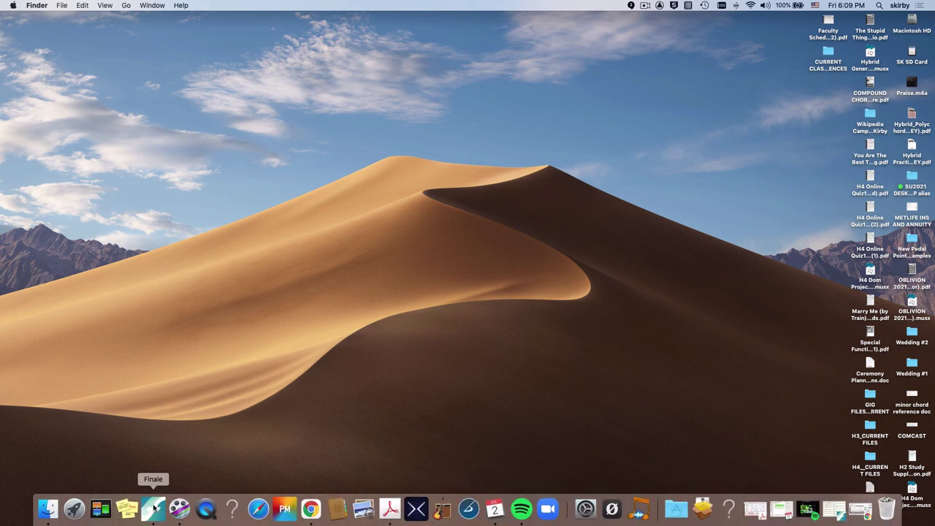
{"action": "left_click", "coordinate": [154, 509]}
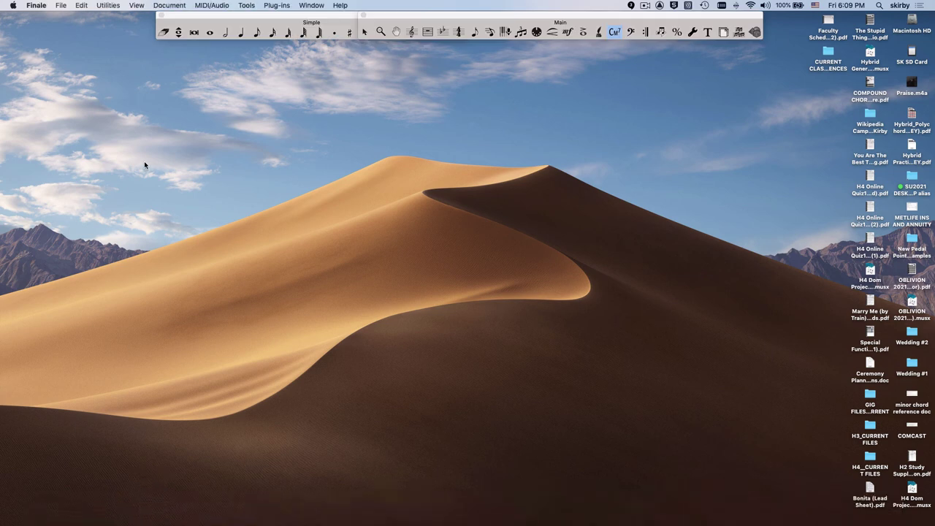
{"action": "left_click", "coordinate": [59, 7]}
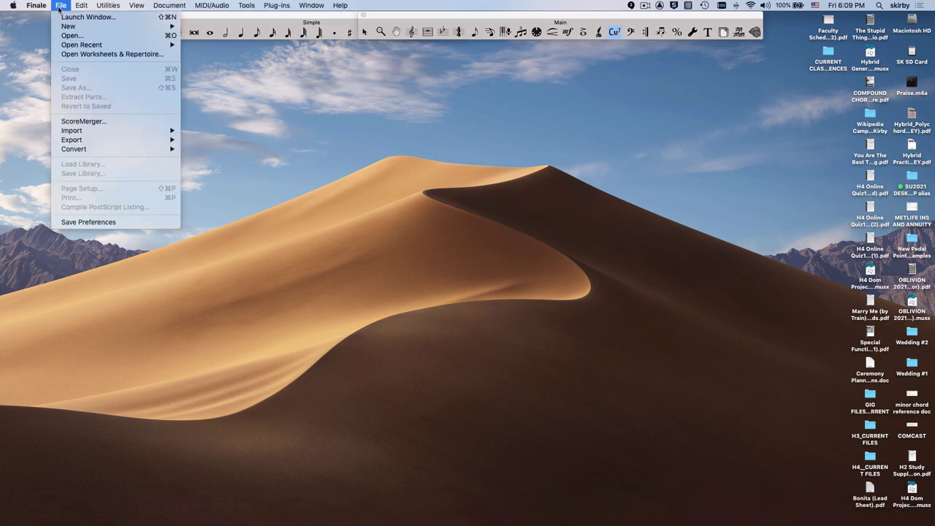
{"action": "mouse_move", "coordinate": [68, 28]}
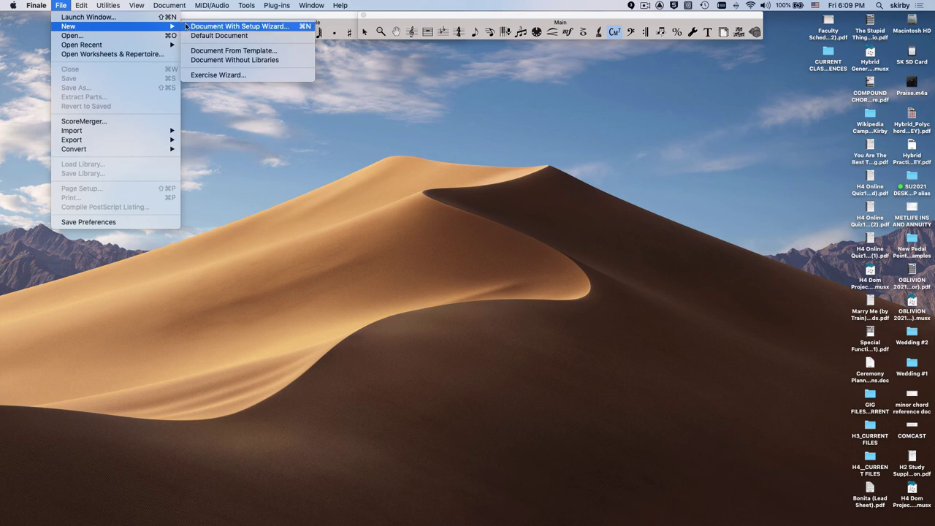
{"action": "left_click", "coordinate": [210, 30]}
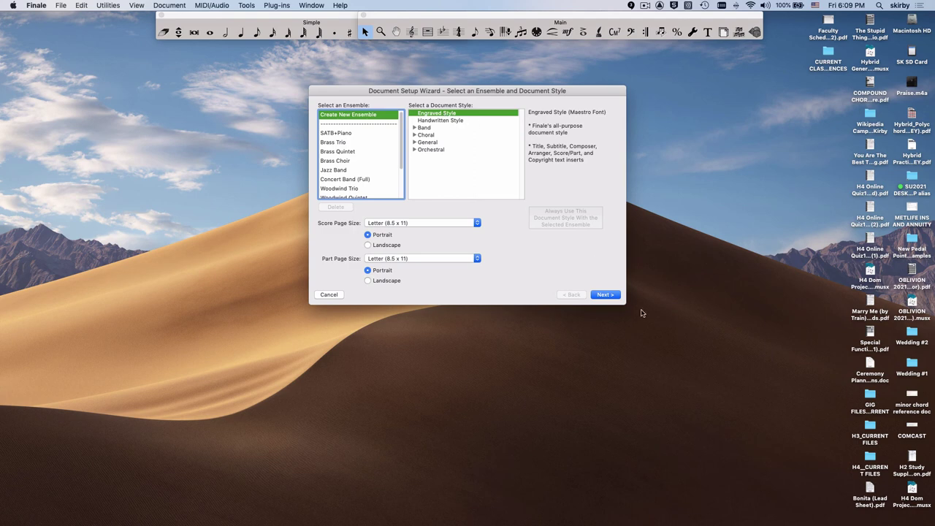
Step: Add a Blank Staff instrument and finish the wizard with default settings
{"action": "left_click", "coordinate": [605, 294]}
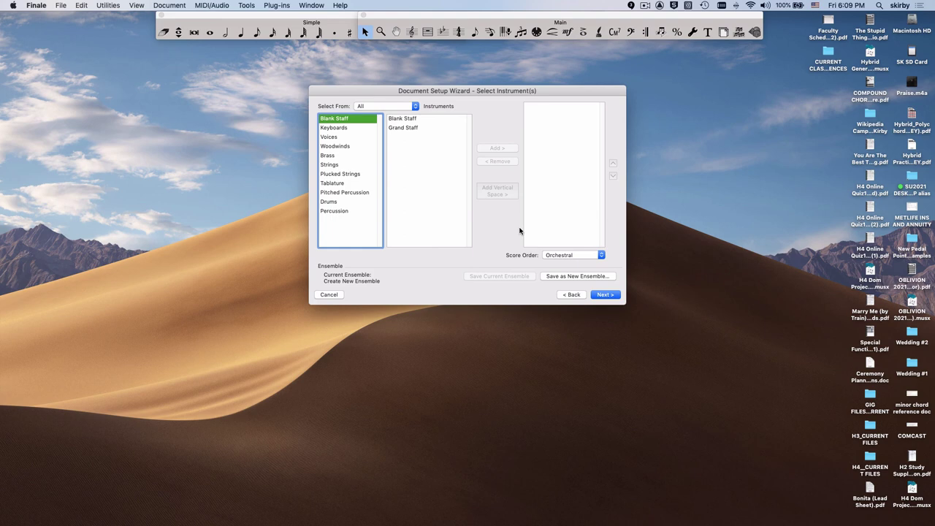
{"action": "left_click", "coordinate": [410, 122]}
{"action": "left_click", "coordinate": [491, 148]}
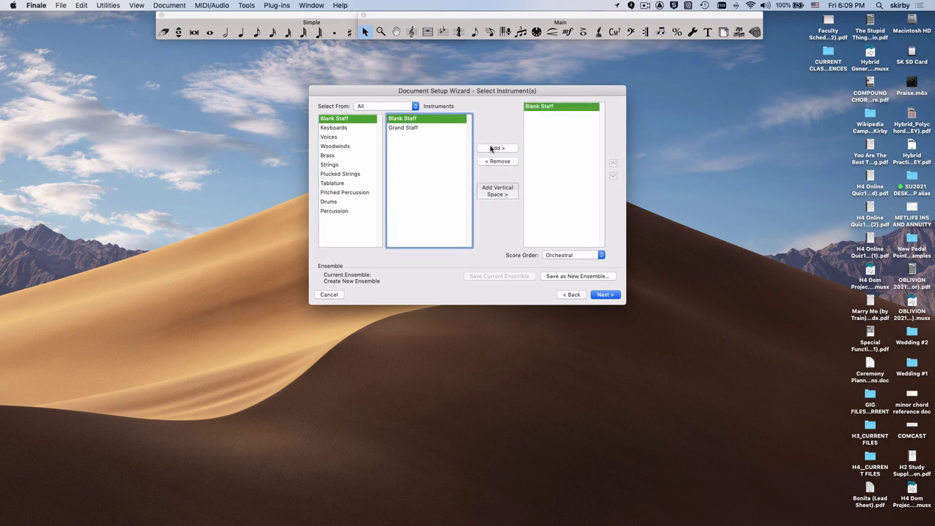
{"action": "left_click", "coordinate": [605, 295]}
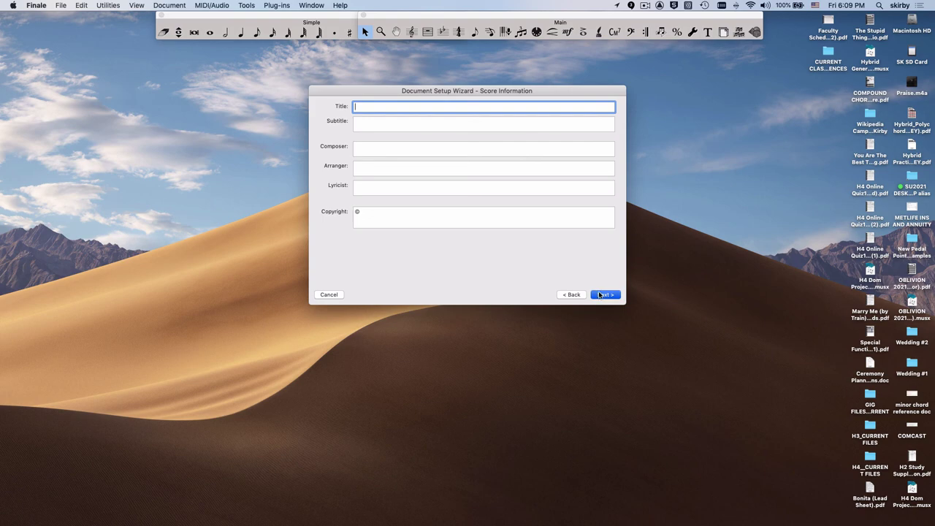
{"action": "left_click", "coordinate": [600, 294]}
{"action": "left_click", "coordinate": [602, 294]}
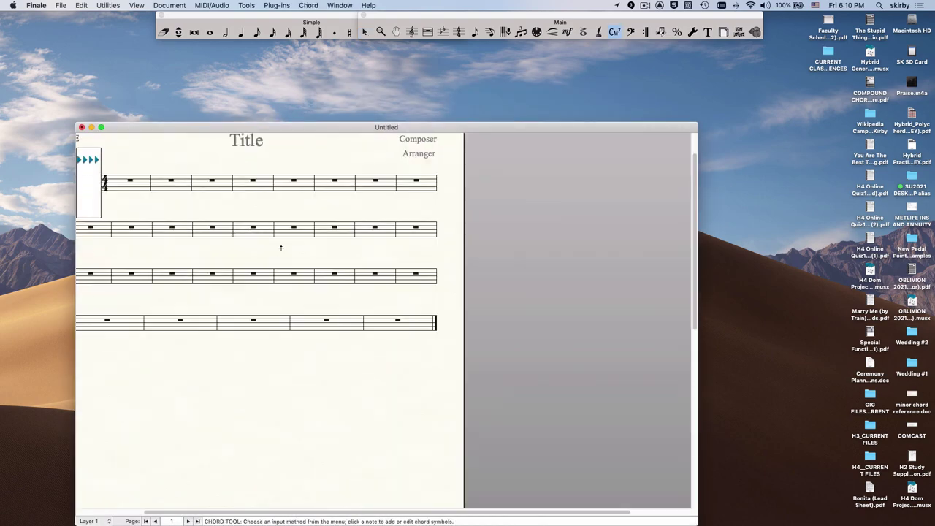
{"action": "left_click", "coordinate": [169, 5]}
{"action": "left_click", "coordinate": [195, 206]}
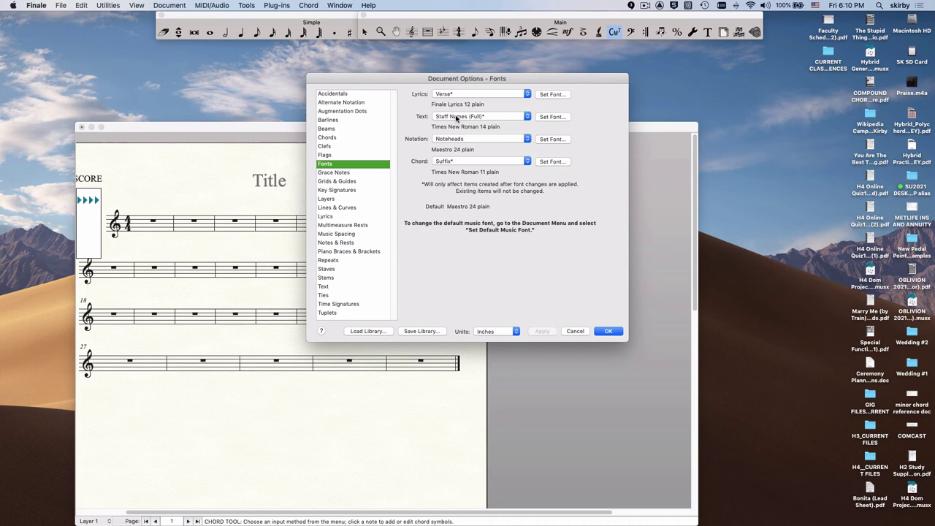
{"action": "left_click", "coordinate": [463, 120]}
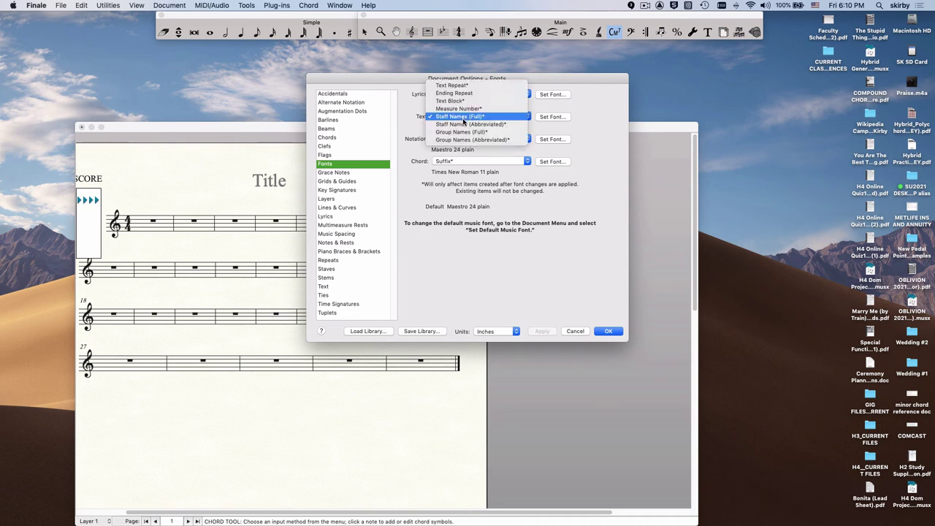
{"action": "left_click", "coordinate": [466, 126]}
{"action": "left_click", "coordinate": [471, 116]}
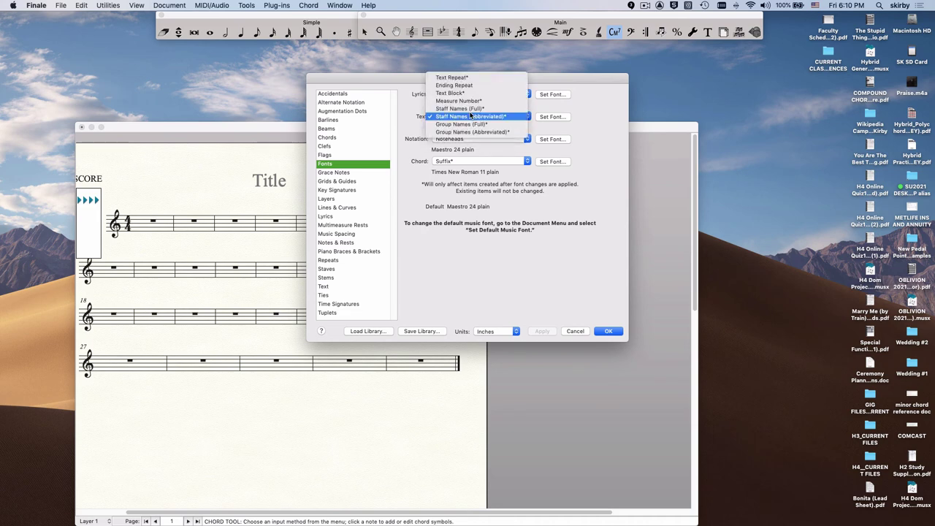
{"action": "left_click", "coordinate": [469, 97]}
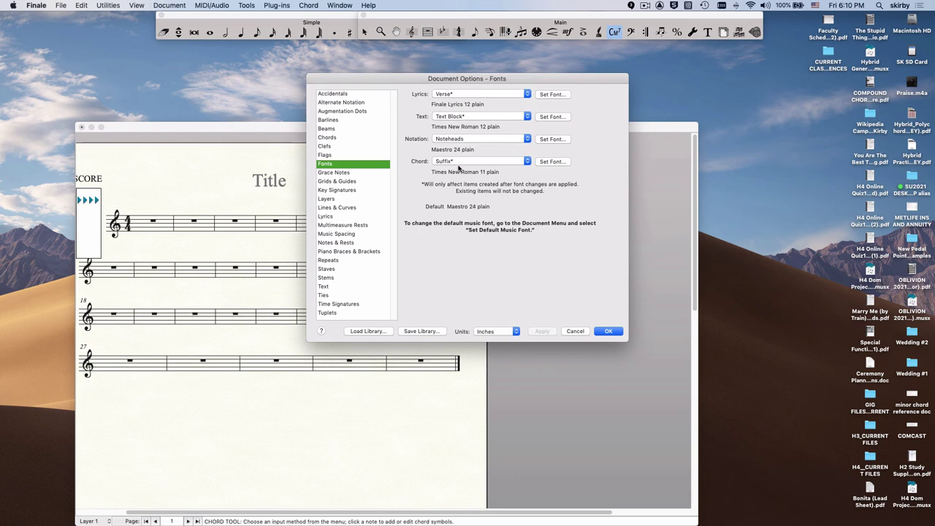
{"action": "left_click", "coordinate": [470, 161]}
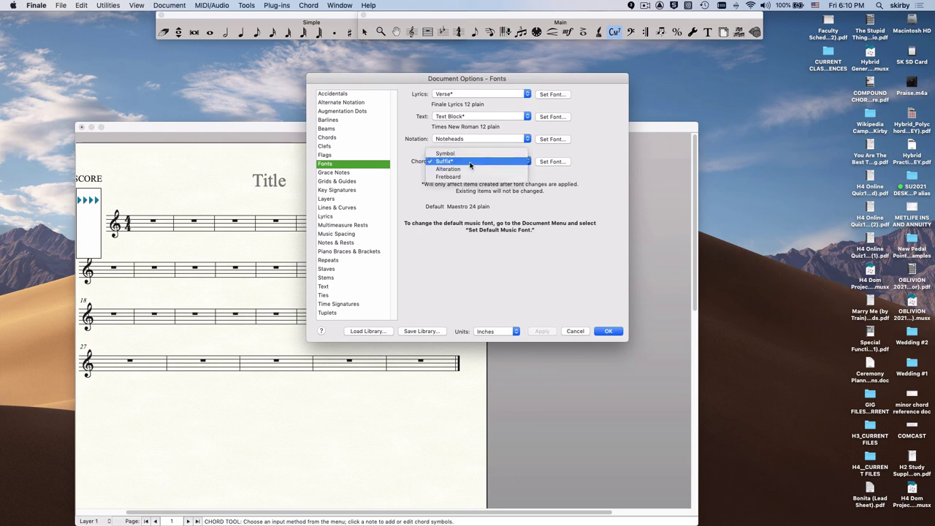
{"action": "left_click", "coordinate": [470, 154]}
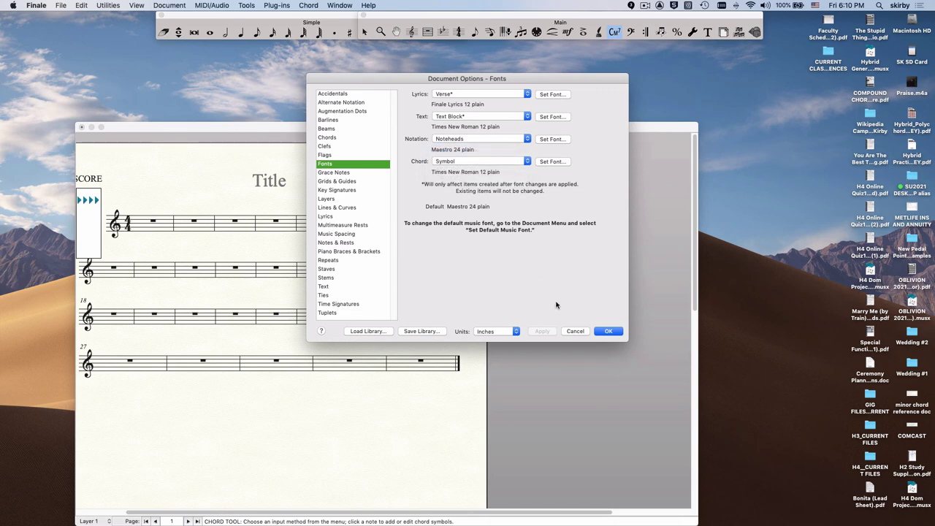
{"action": "left_click", "coordinate": [608, 331]}
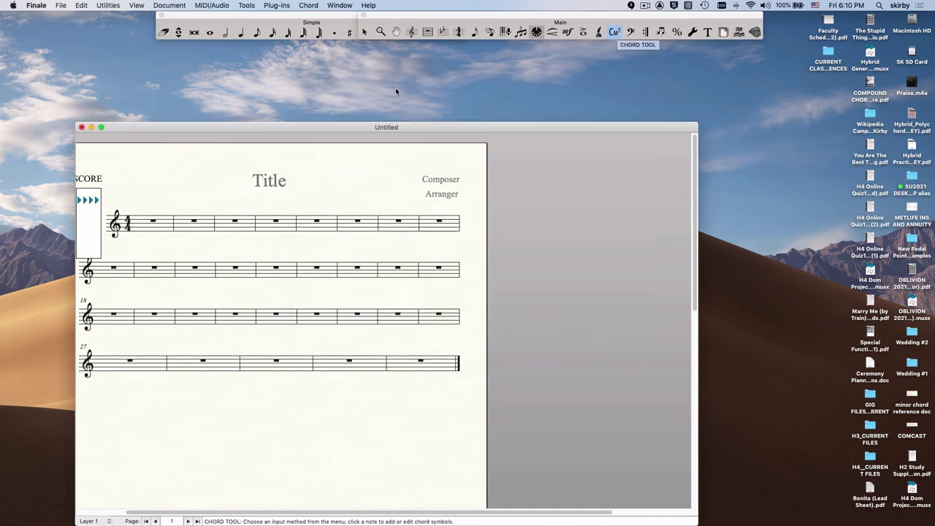
{"action": "left_click", "coordinate": [192, 229]}
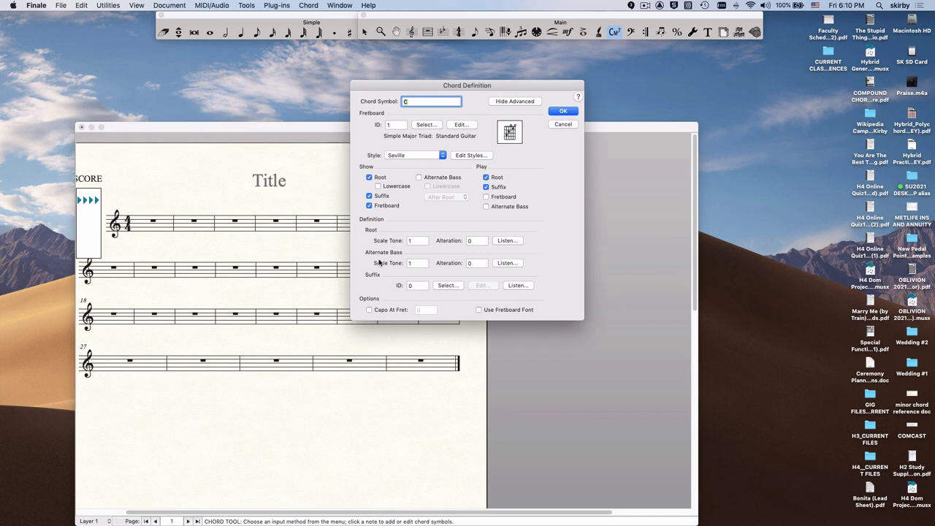
{"action": "left_click", "coordinate": [448, 285]}
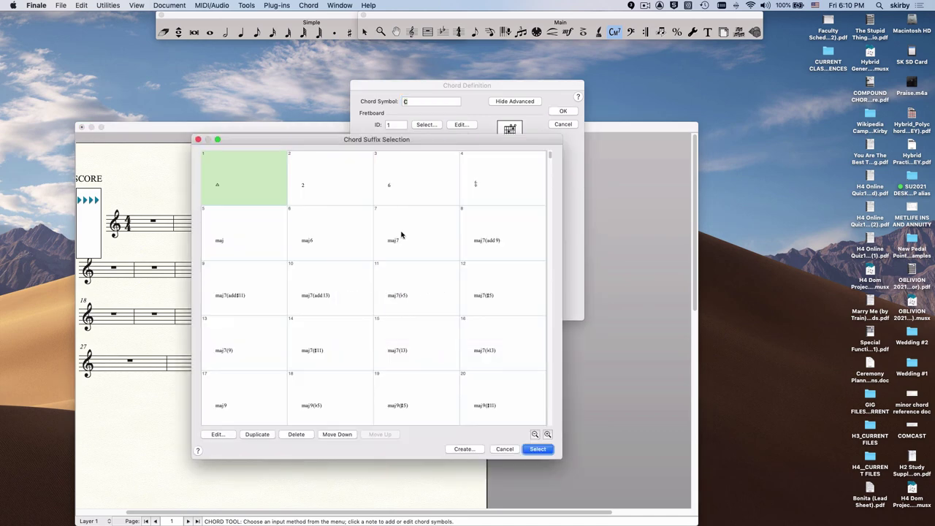
{"action": "scroll", "coordinate": [365, 349], "scroll_direction": "down", "scroll_amount": 10}
{"action": "scroll", "coordinate": [365, 350], "scroll_direction": "down", "scroll_amount": 15}
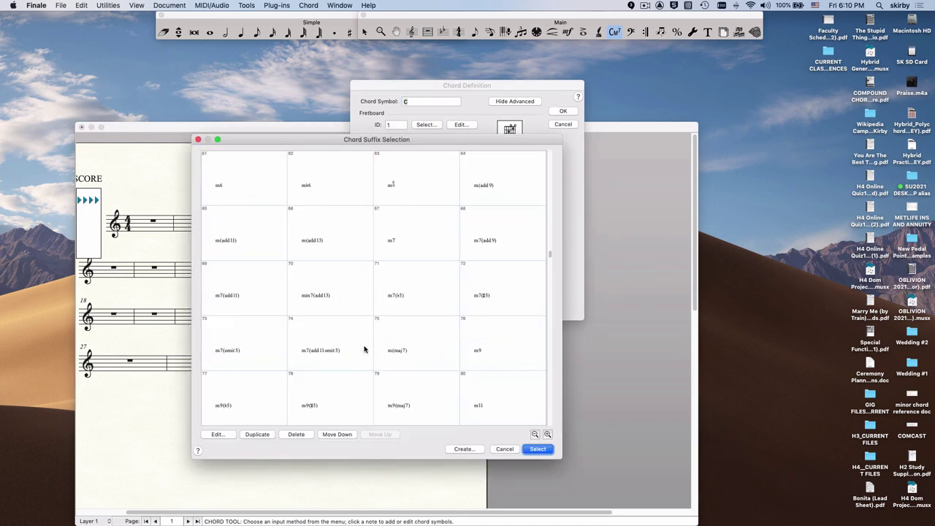
{"action": "scroll", "coordinate": [388, 297], "scroll_direction": "down", "scroll_amount": 2}
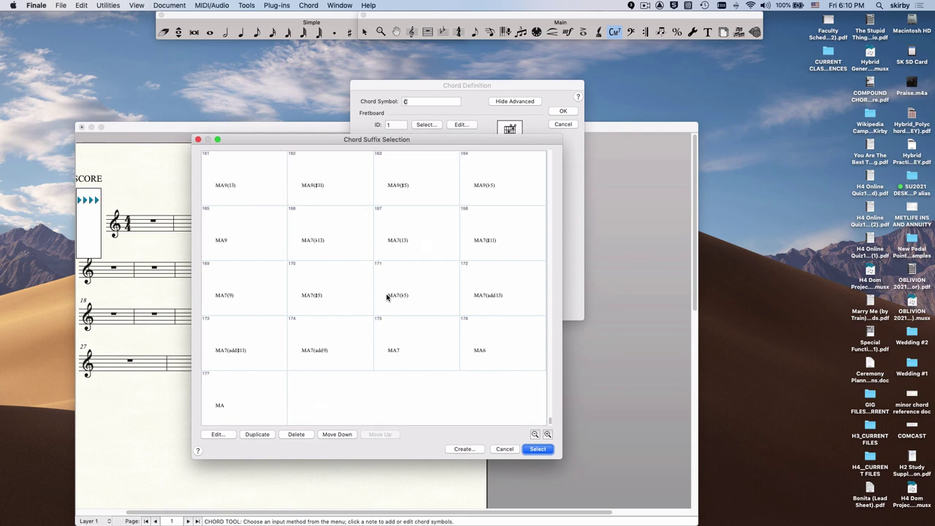
{"action": "scroll", "coordinate": [387, 297], "scroll_direction": "up", "scroll_amount": 20}
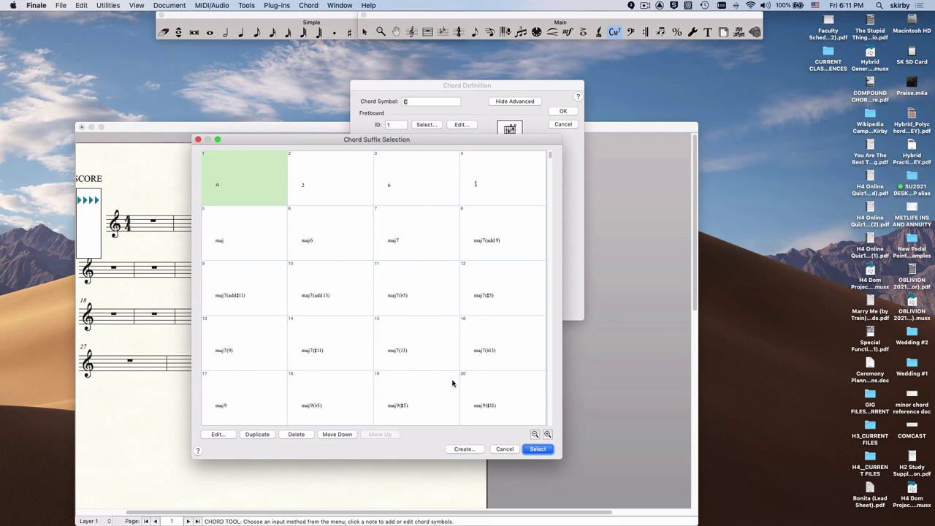
{"action": "left_click", "coordinate": [505, 448]}
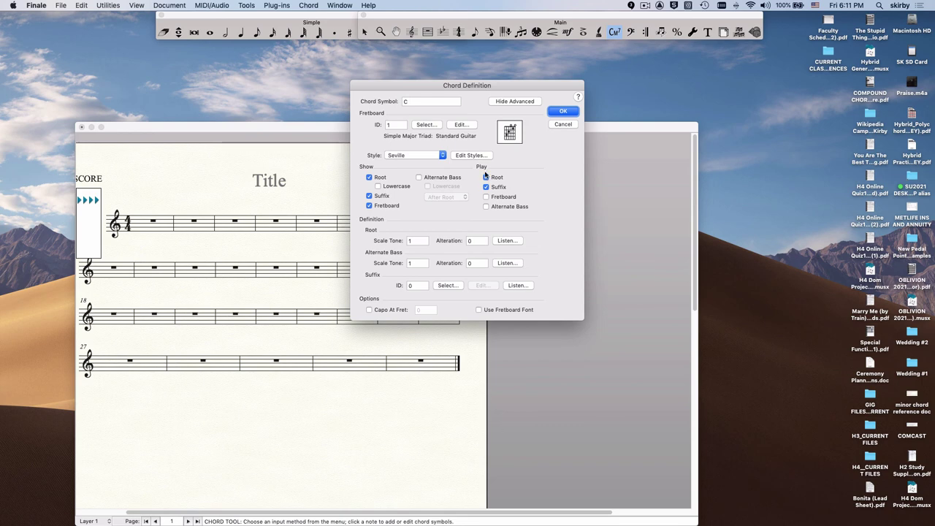
{"action": "left_click", "coordinate": [563, 125]}
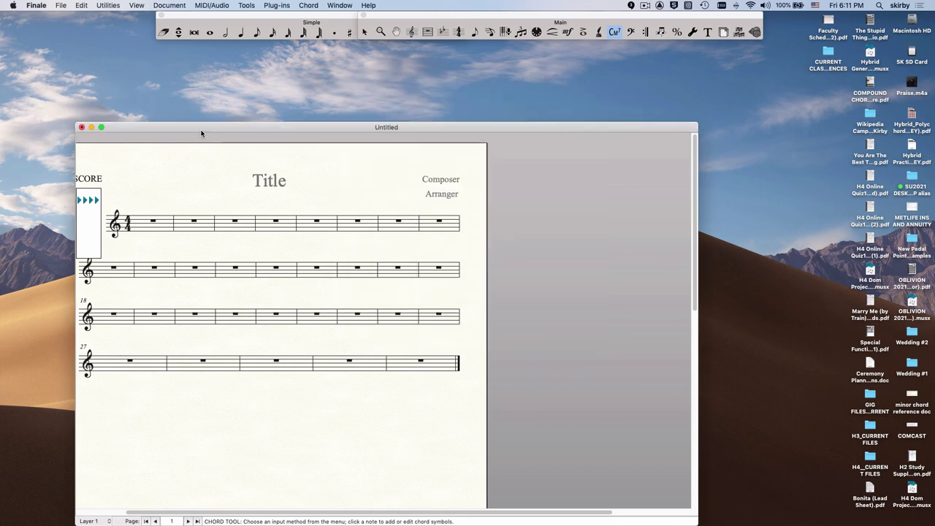
Step: Create a second default score, Untitled 2, without any libraries loaded
{"action": "left_click_drag", "start_coordinate": [201, 133], "coordinate": [221, 133]}
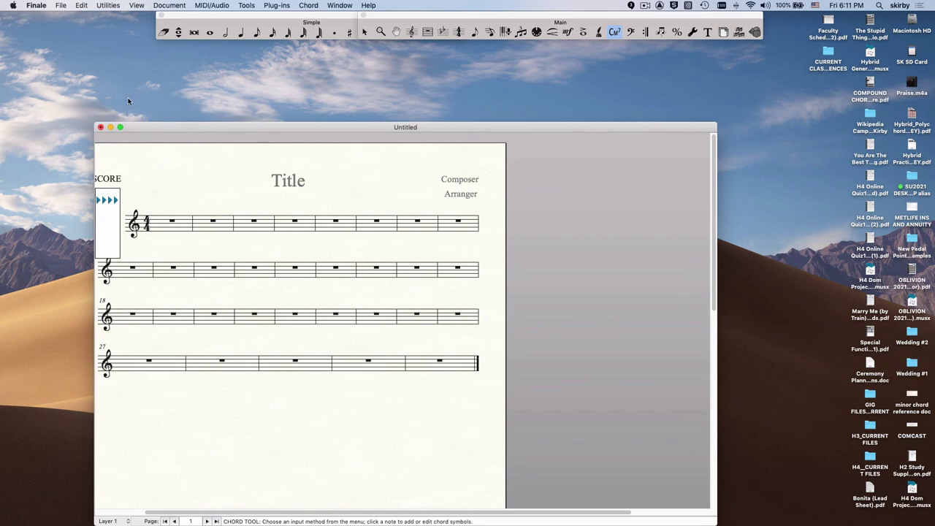
{"action": "left_click", "coordinate": [62, 6]}
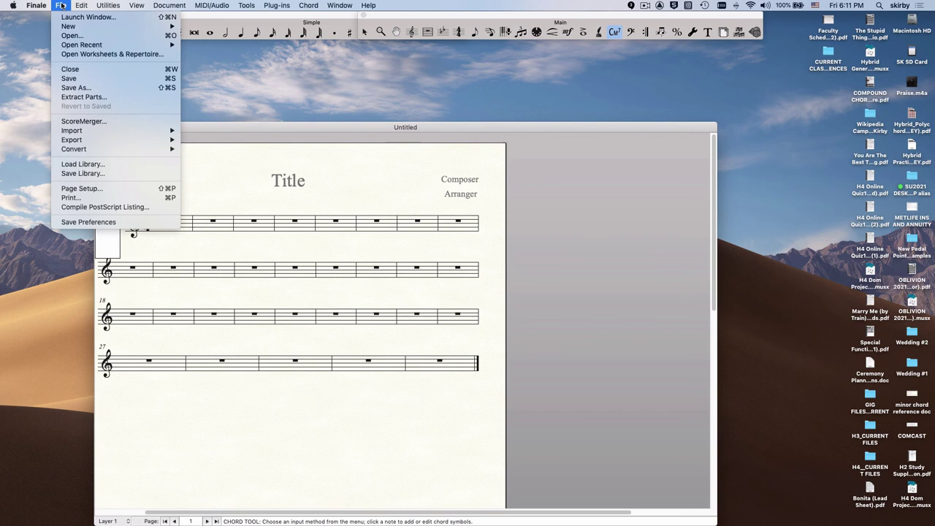
{"action": "mouse_move", "coordinate": [71, 28]}
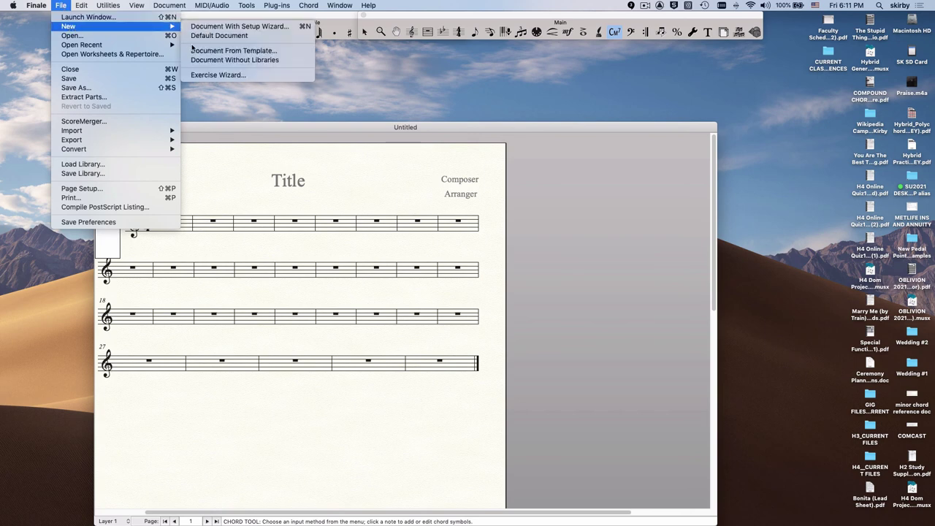
{"action": "left_click", "coordinate": [216, 61]}
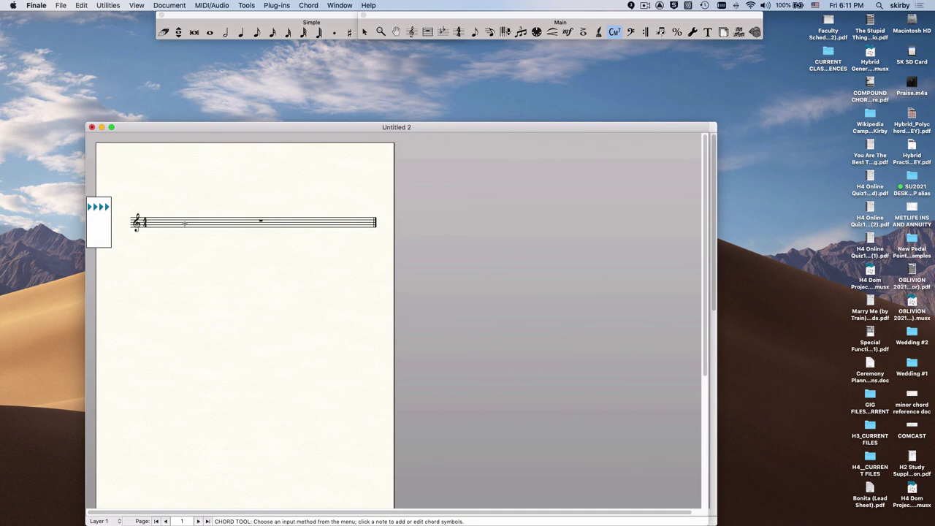
Step: Load Chord Suffix (Arial).lib from the Chord Suffixes folder into Untitled 2
{"action": "left_click", "coordinate": [62, 5]}
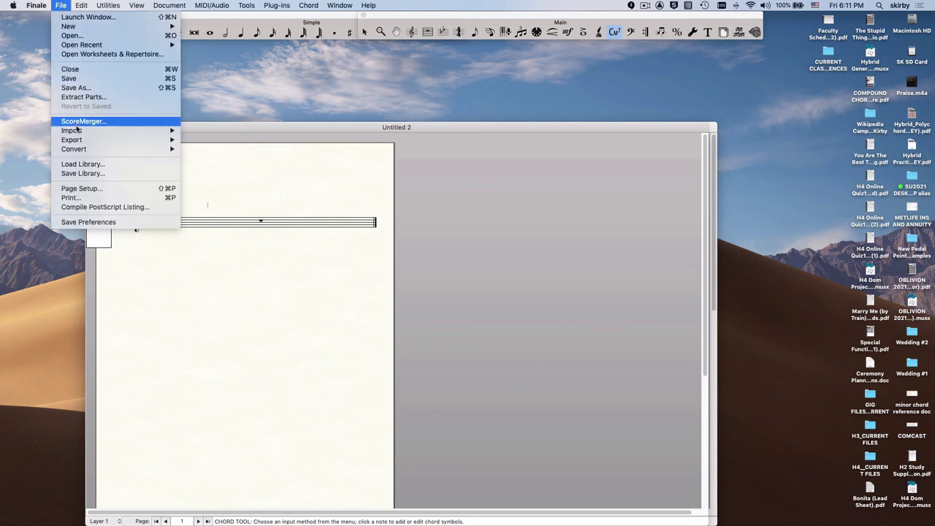
{"action": "left_click", "coordinate": [82, 163]}
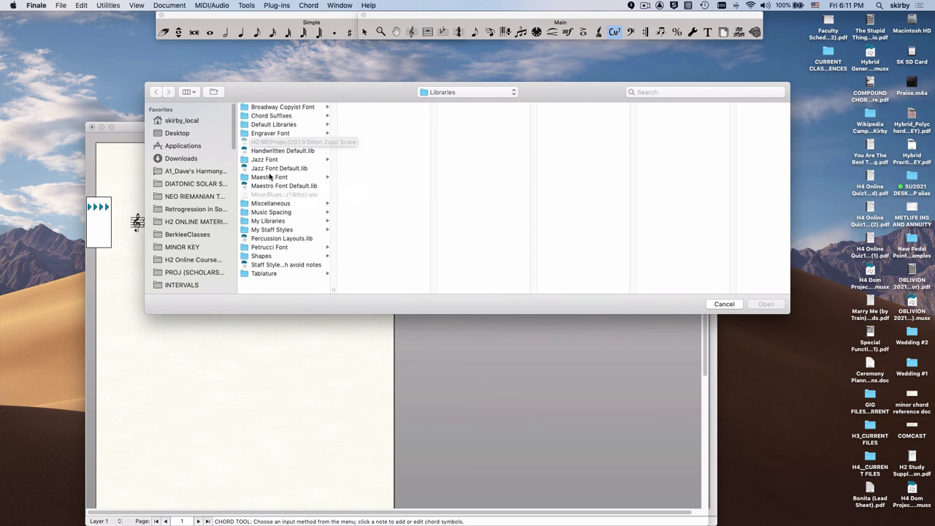
{"action": "left_click", "coordinate": [268, 116]}
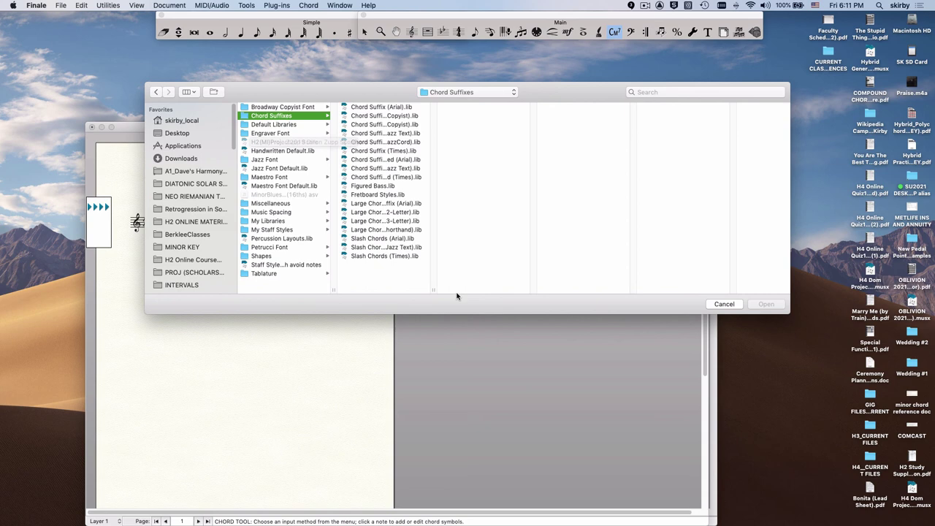
{"action": "left_click_drag", "start_coordinate": [433, 289], "coordinate": [537, 289]}
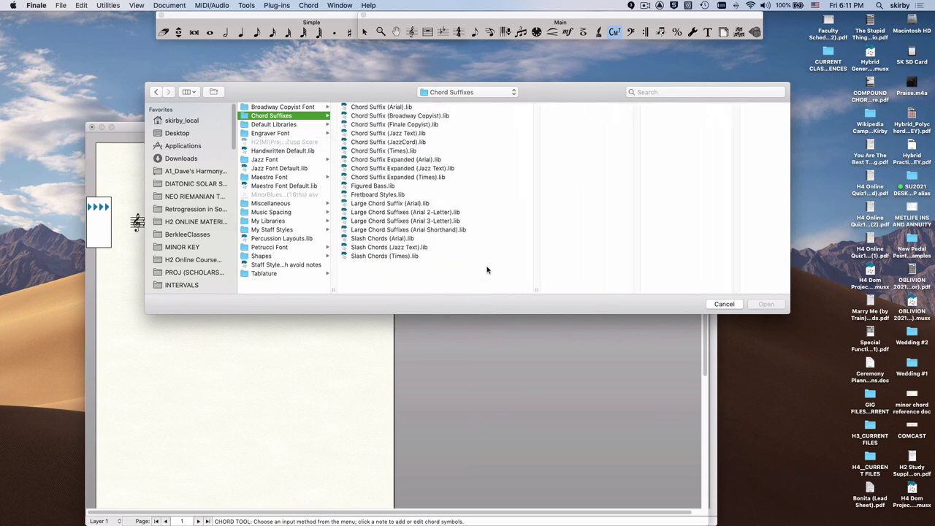
{"action": "left_click", "coordinate": [392, 108]}
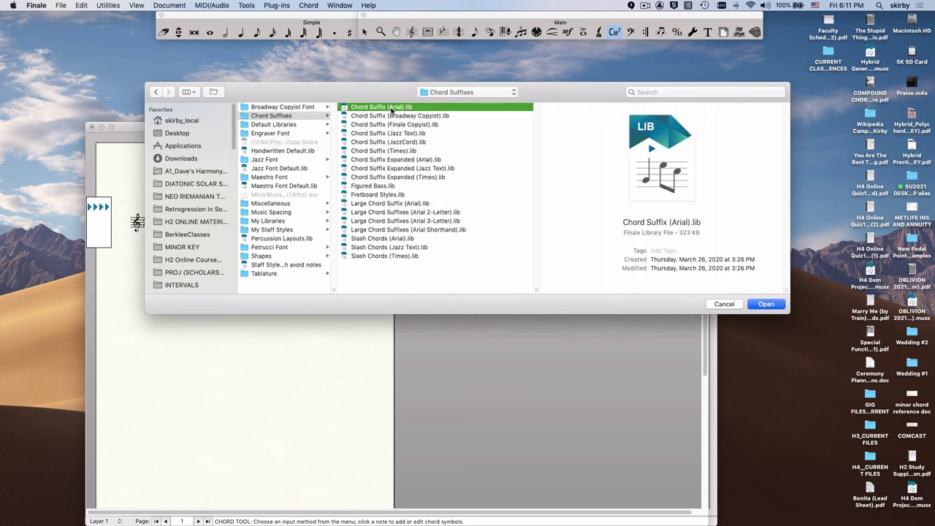
{"action": "left_click", "coordinate": [766, 305]}
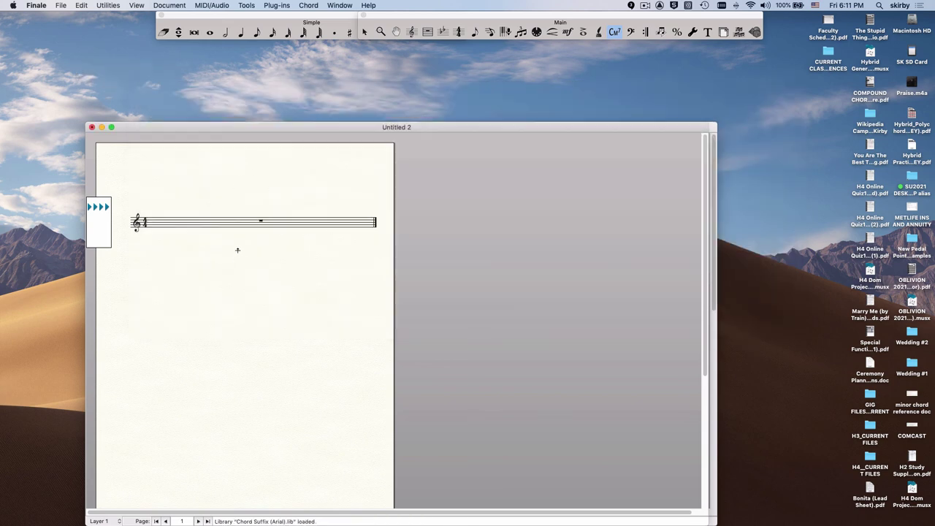
{"action": "left_click", "coordinate": [204, 221]}
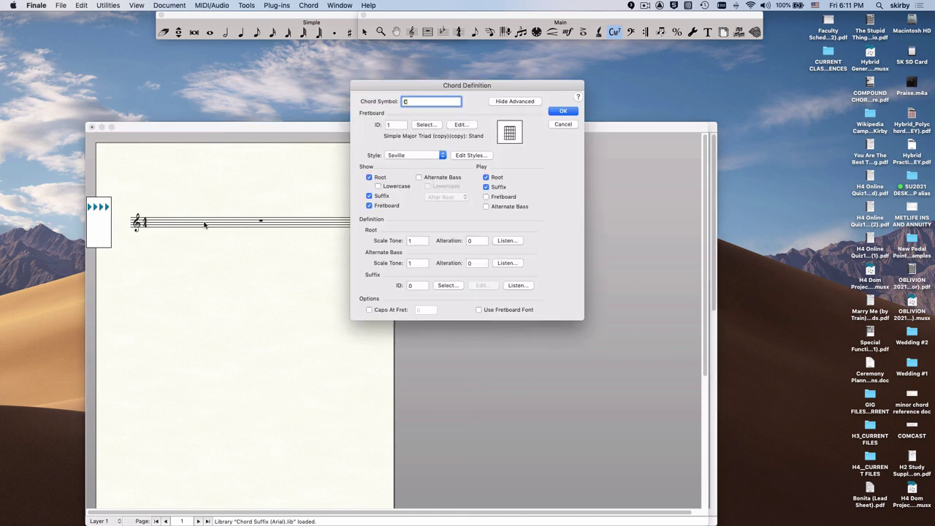
{"action": "left_click", "coordinate": [439, 285]}
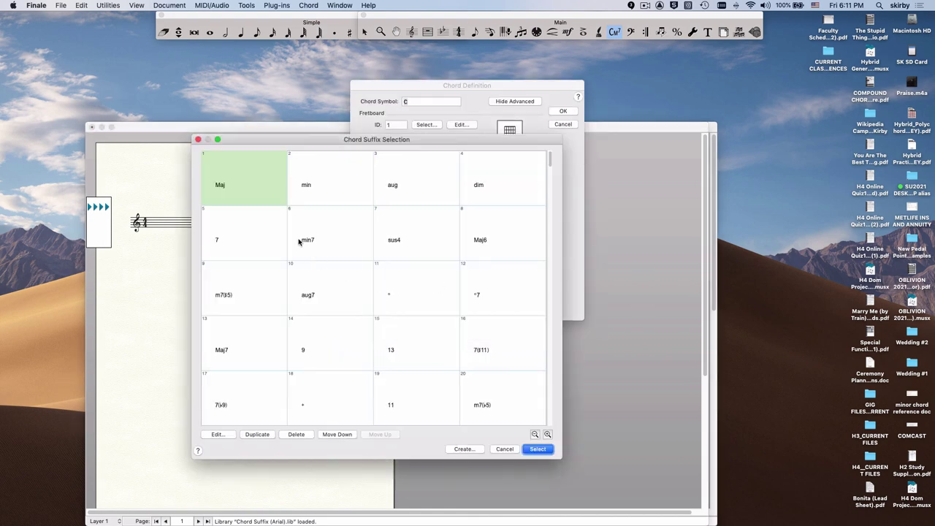
{"action": "scroll", "coordinate": [369, 336], "scroll_direction": "down", "scroll_amount": 10}
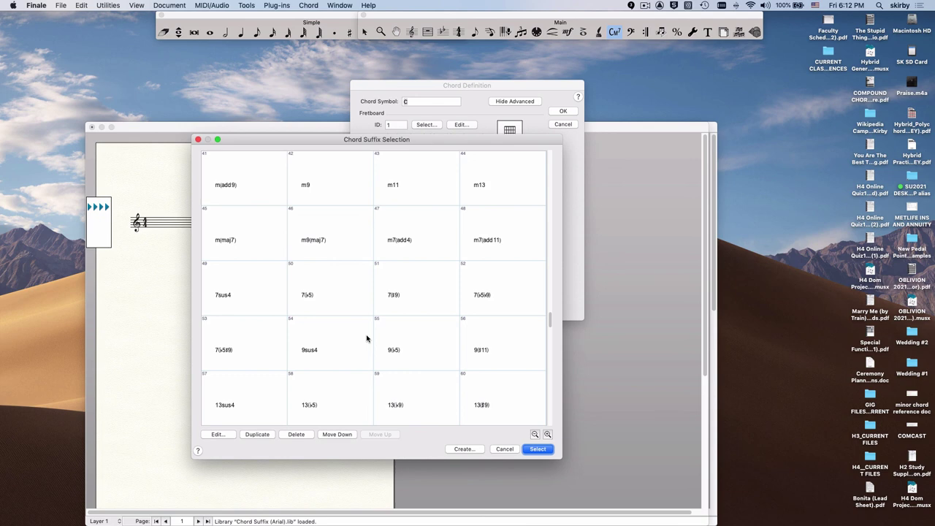
{"action": "scroll", "coordinate": [367, 338], "scroll_direction": "down", "scroll_amount": 5}
{"action": "scroll", "coordinate": [367, 338], "scroll_direction": "up", "scroll_amount": 15}
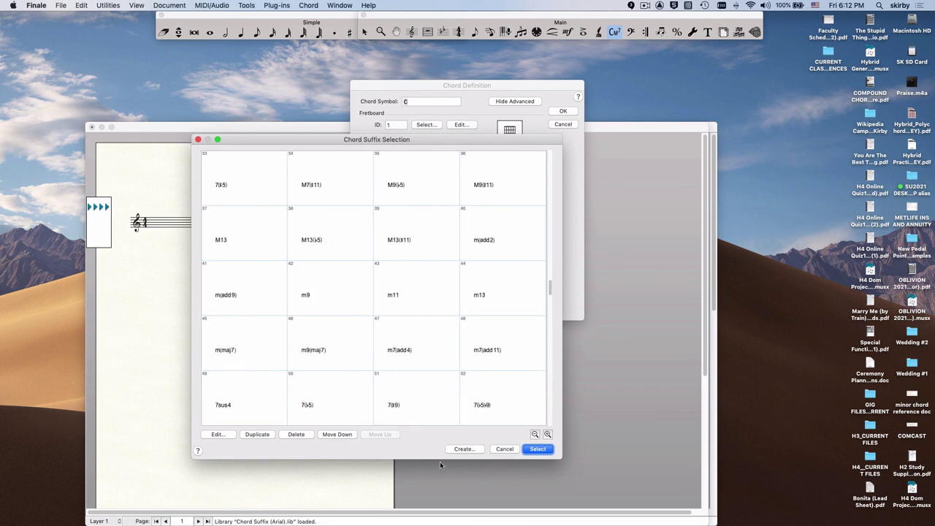
{"action": "left_click", "coordinate": [495, 449]}
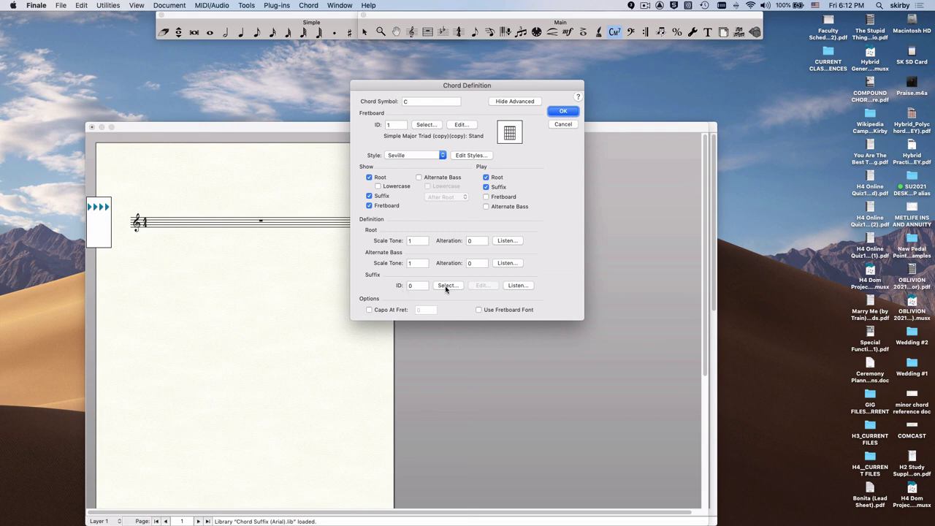
{"action": "left_click", "coordinate": [560, 125]}
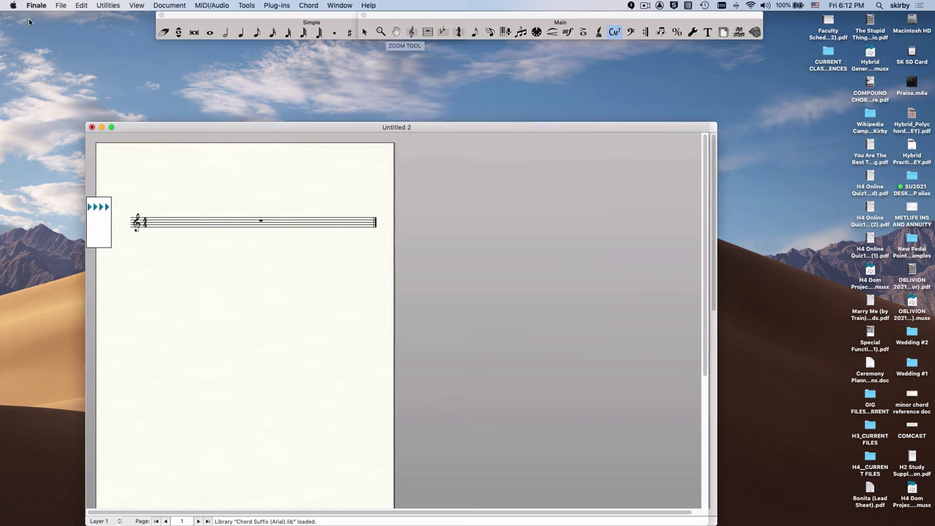
Step: Load Chord Suffix Expanded (Arial).lib from the Chord Suffixes folder, confirming the load
{"action": "left_click", "coordinate": [61, 6]}
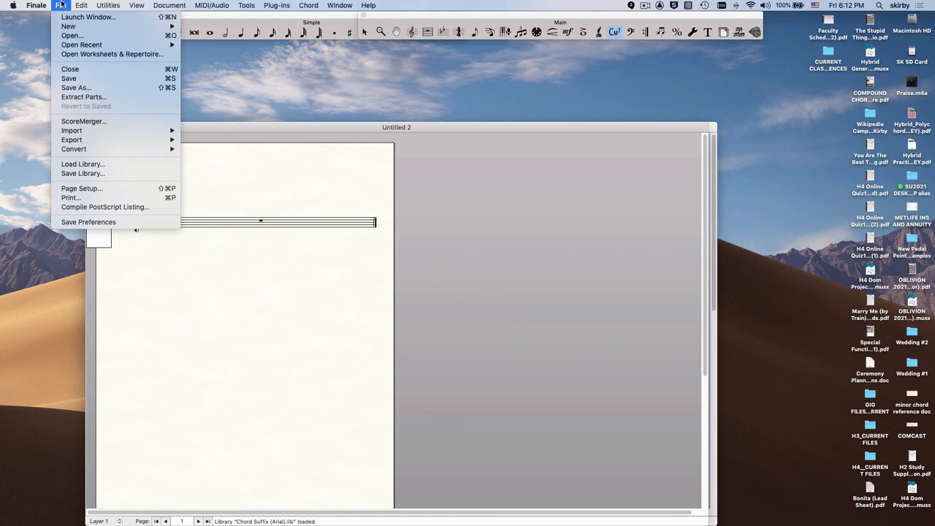
{"action": "left_click", "coordinate": [80, 164]}
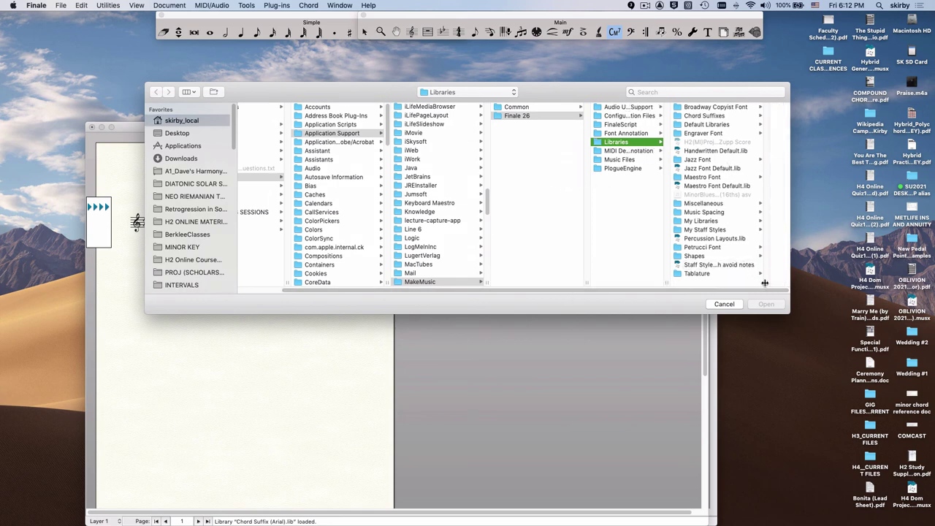
{"action": "left_click_drag", "start_coordinate": [789, 281], "coordinate": [850, 279]}
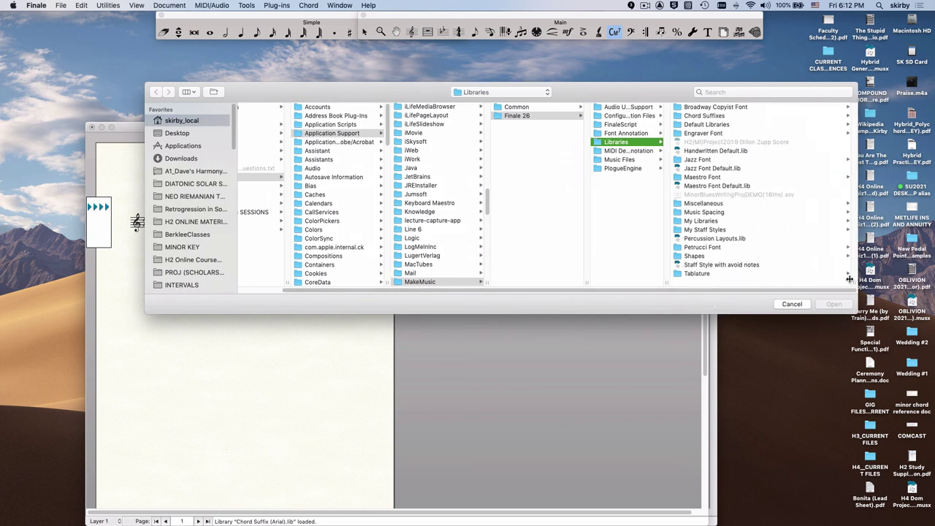
{"action": "left_click", "coordinate": [716, 118]}
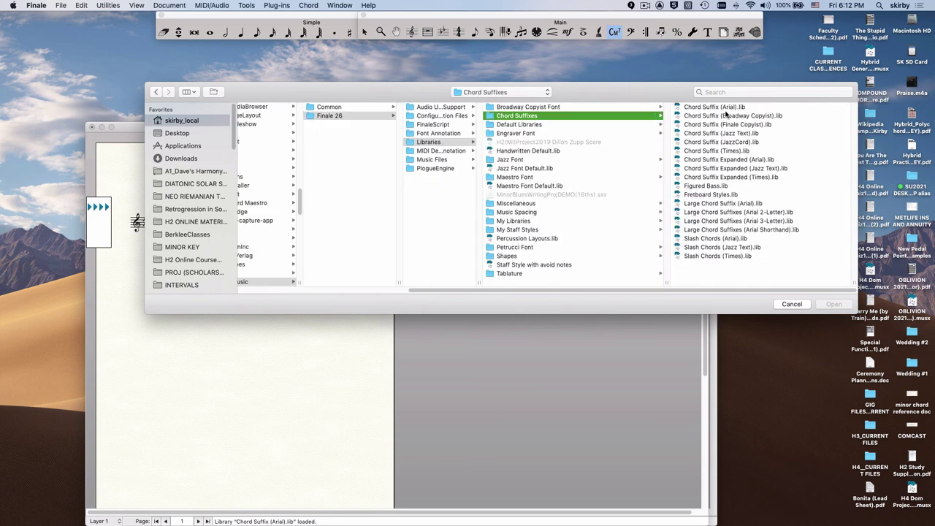
{"action": "left_click", "coordinate": [729, 159]}
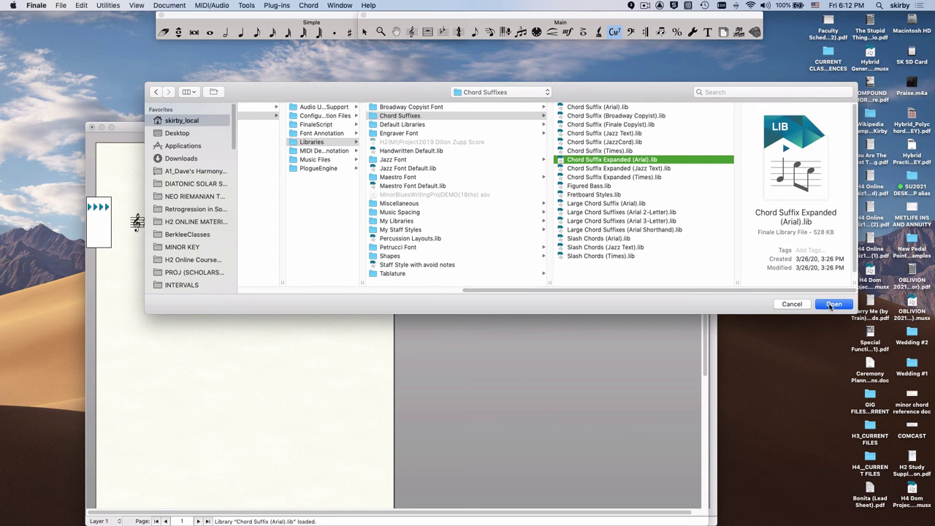
{"action": "left_click", "coordinate": [833, 304]}
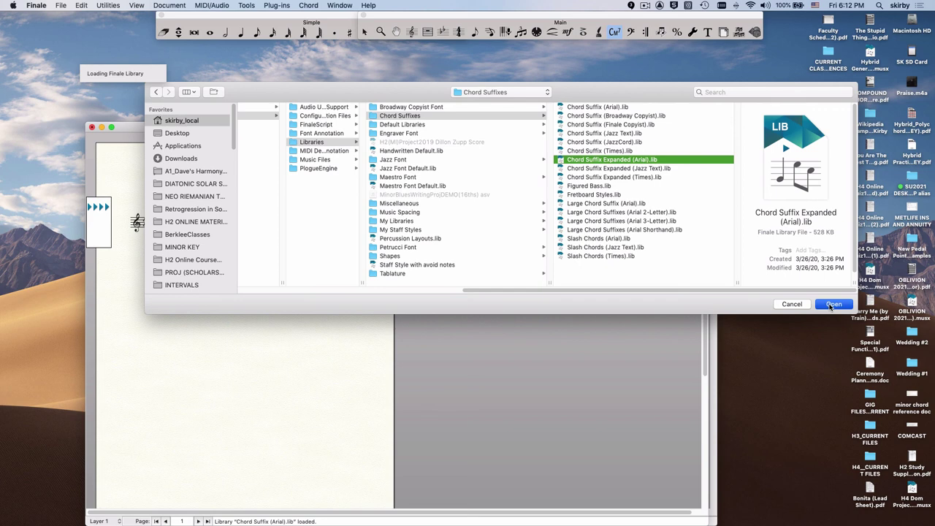
{"action": "left_click", "coordinate": [834, 304]}
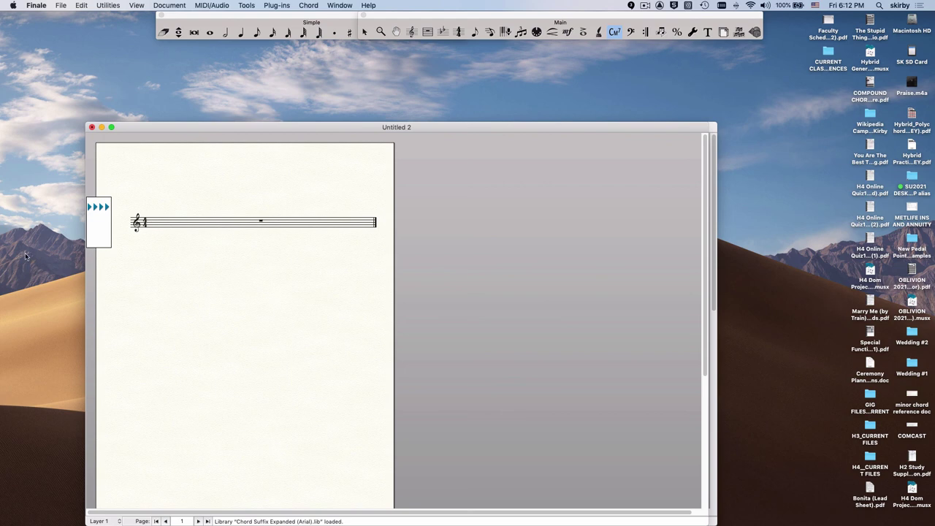
Step: Start a C chord and browse the expanded suffixes through number 209, then cancel without a suffix
{"action": "left_click", "coordinate": [182, 223]}
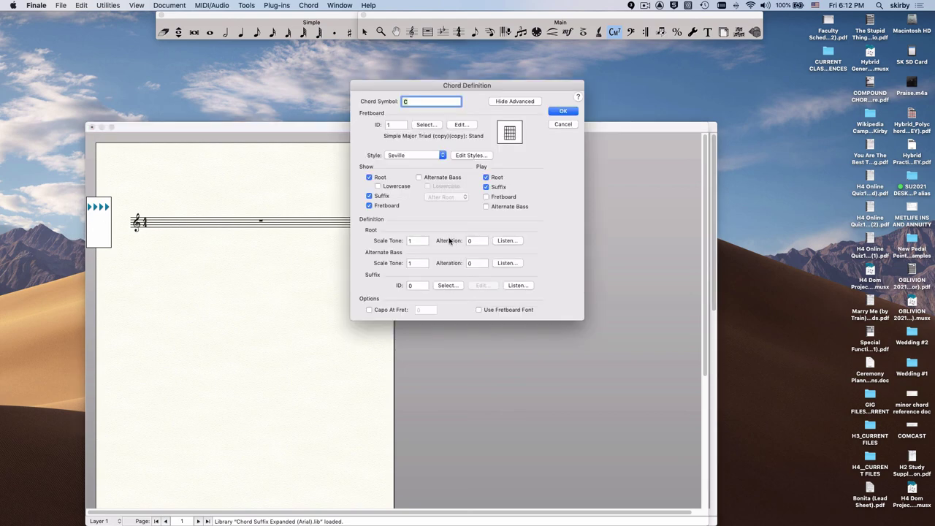
{"action": "left_click", "coordinate": [441, 288]}
{"action": "scroll", "coordinate": [366, 289], "scroll_direction": "down", "scroll_amount": 20}
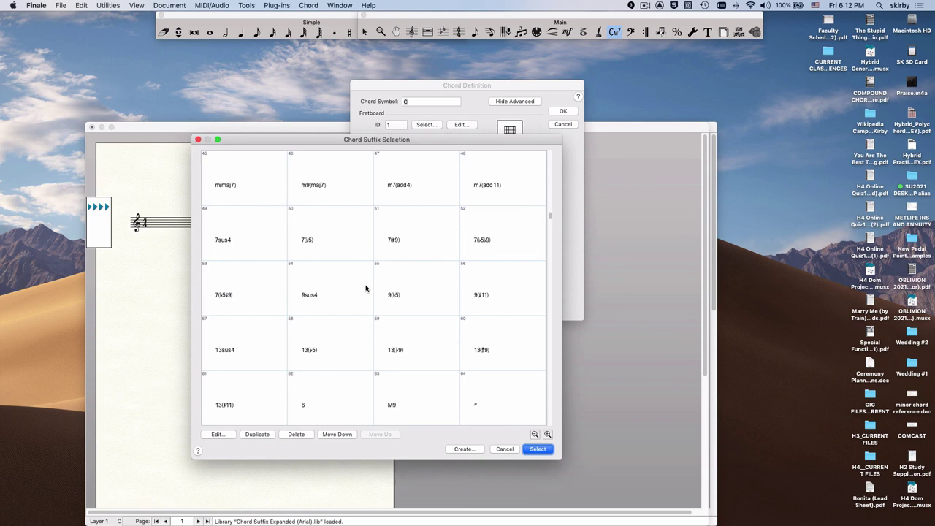
{"action": "scroll", "coordinate": [366, 289], "scroll_direction": "down", "scroll_amount": 10}
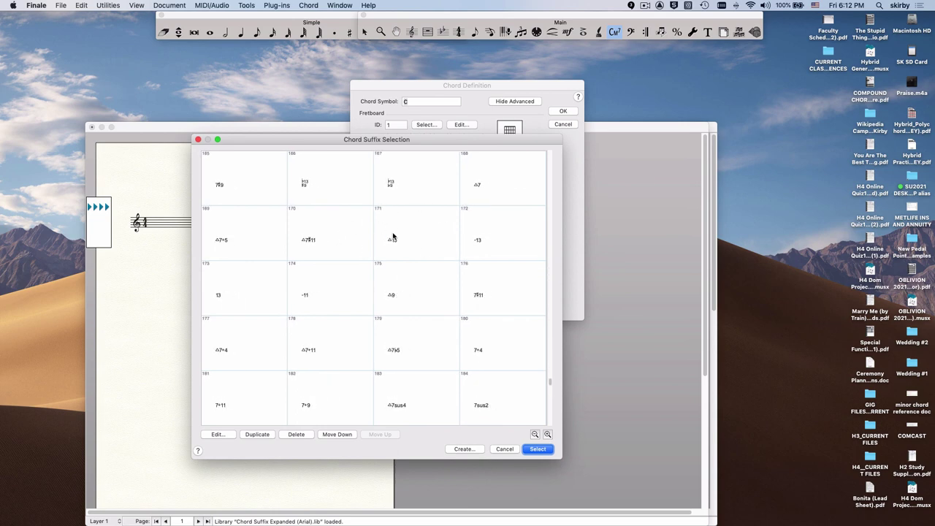
{"action": "scroll", "coordinate": [393, 234], "scroll_direction": "down", "scroll_amount": 1}
{"action": "scroll", "coordinate": [393, 236], "scroll_direction": "down", "scroll_amount": 3}
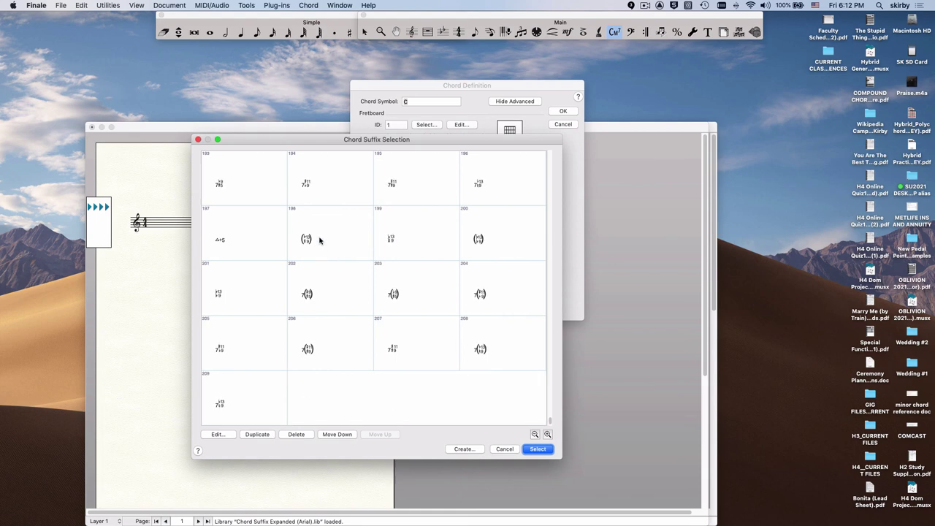
{"action": "left_click", "coordinate": [328, 246]}
{"action": "left_click", "coordinate": [326, 292]}
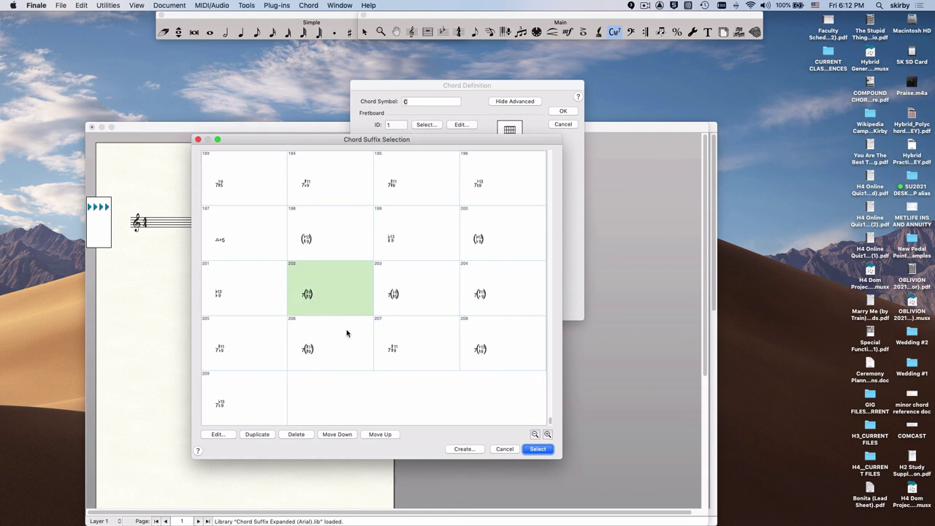
{"action": "left_click", "coordinate": [505, 448]}
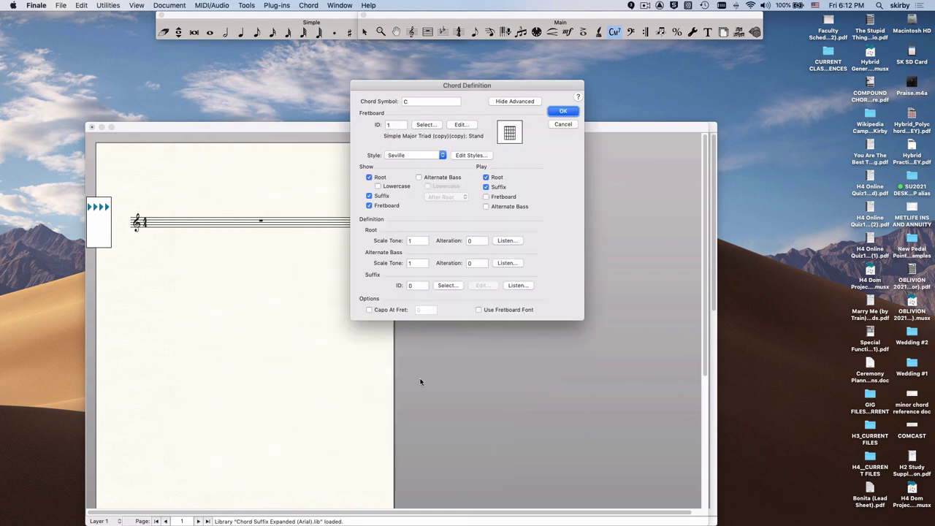
Step: Close the chord definition and load Large Chord Suffixes (Arial Shorthand).lib instead
{"action": "left_click", "coordinate": [563, 124]}
{"action": "left_click", "coordinate": [59, 5]}
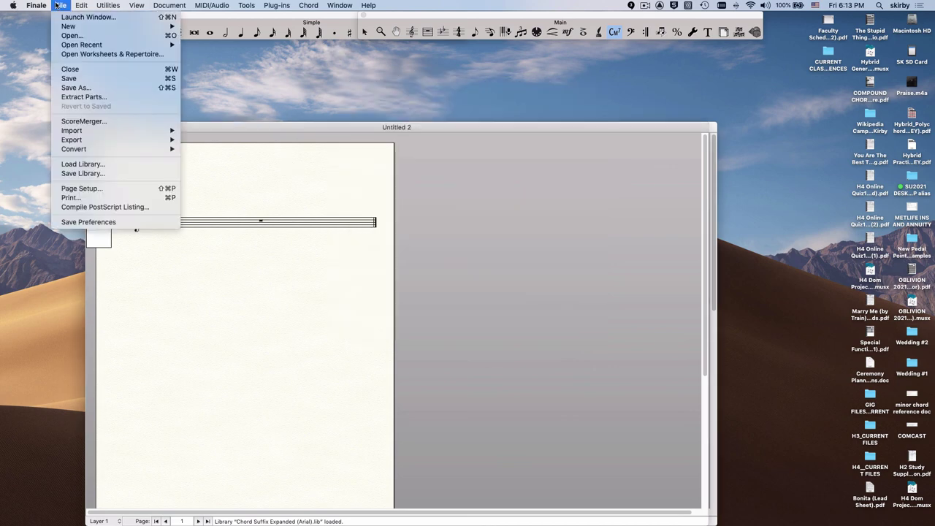
{"action": "left_click", "coordinate": [80, 164]}
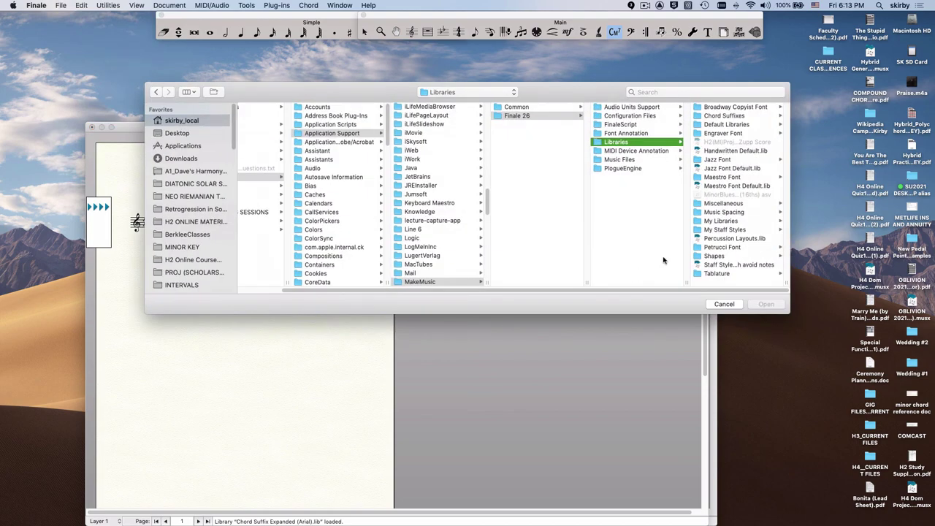
{"action": "left_click", "coordinate": [725, 116]}
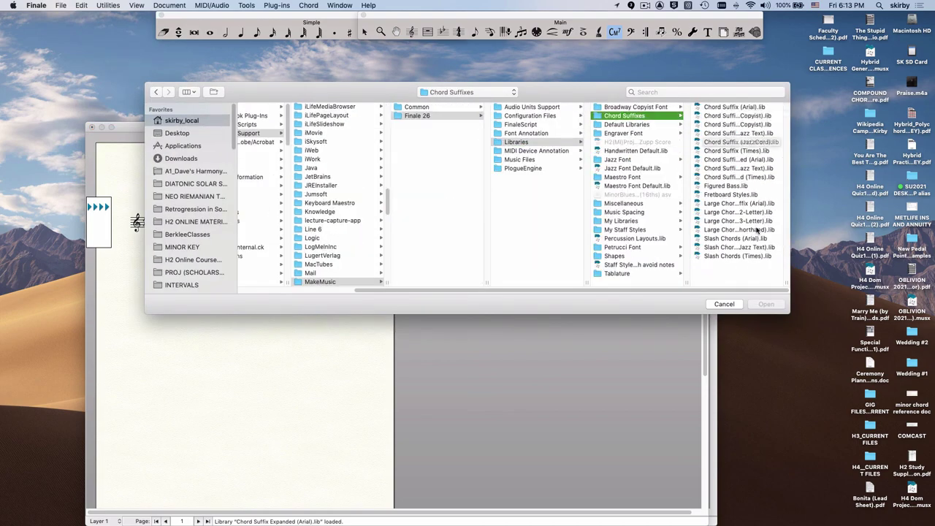
{"action": "left_click_drag", "start_coordinate": [687, 283], "coordinate": [667, 283]}
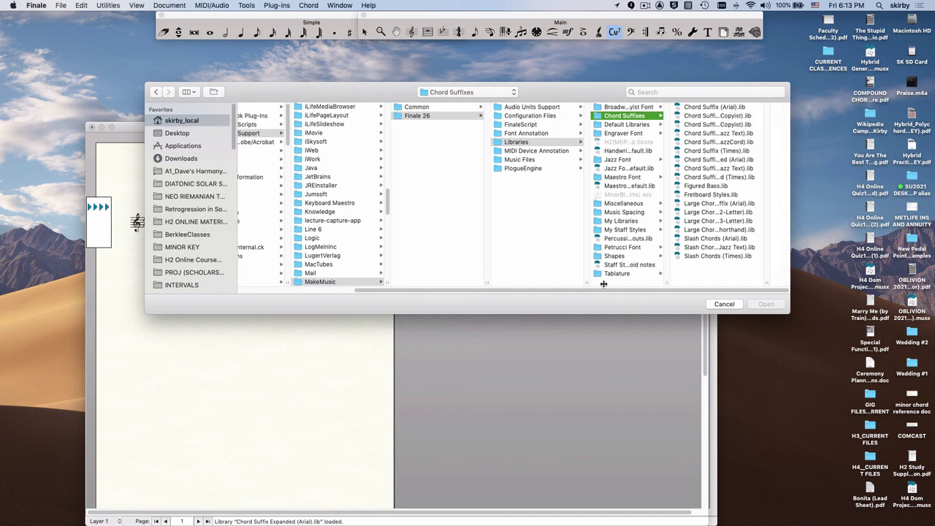
{"action": "left_click_drag", "start_coordinate": [789, 284], "coordinate": [815, 283]}
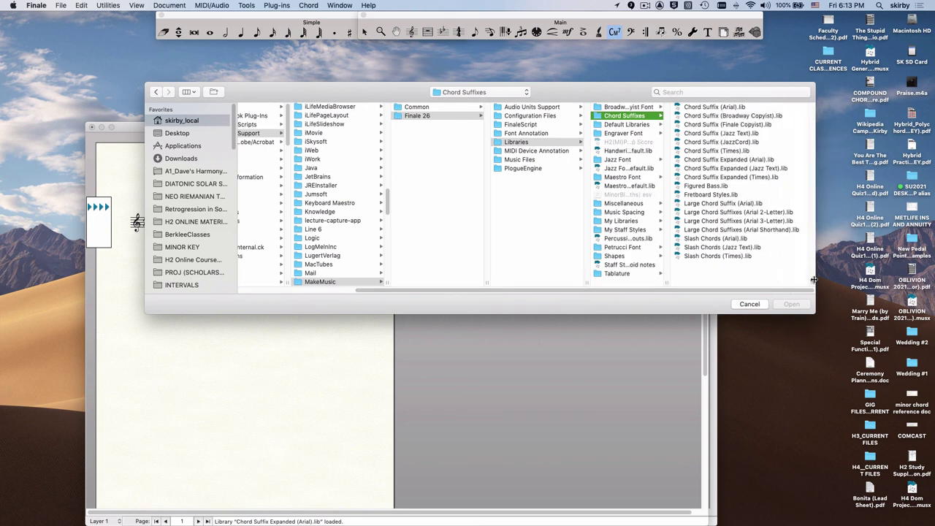
{"action": "left_click", "coordinate": [728, 233]}
{"action": "left_click", "coordinate": [793, 304]}
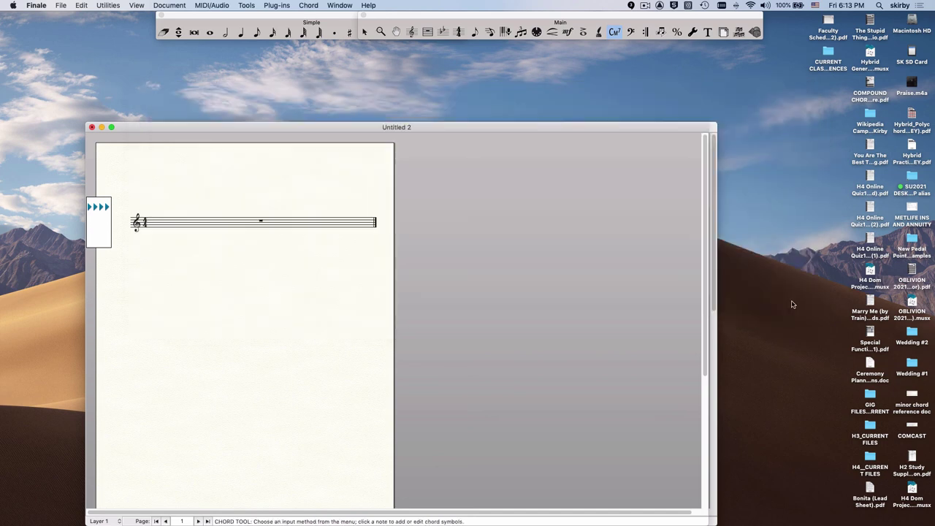
Step: Start a C chord in measure 1 and browse the large shorthand suffix grid, including dorian and lydian
{"action": "left_click", "coordinate": [221, 221]}
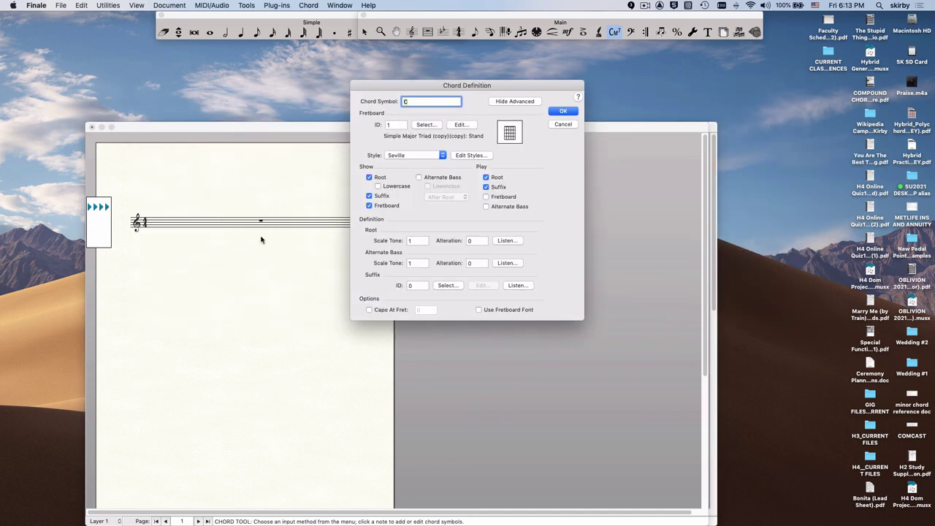
{"action": "left_click", "coordinate": [446, 285]}
{"action": "scroll", "coordinate": [438, 315], "scroll_direction": "down", "scroll_amount": 20}
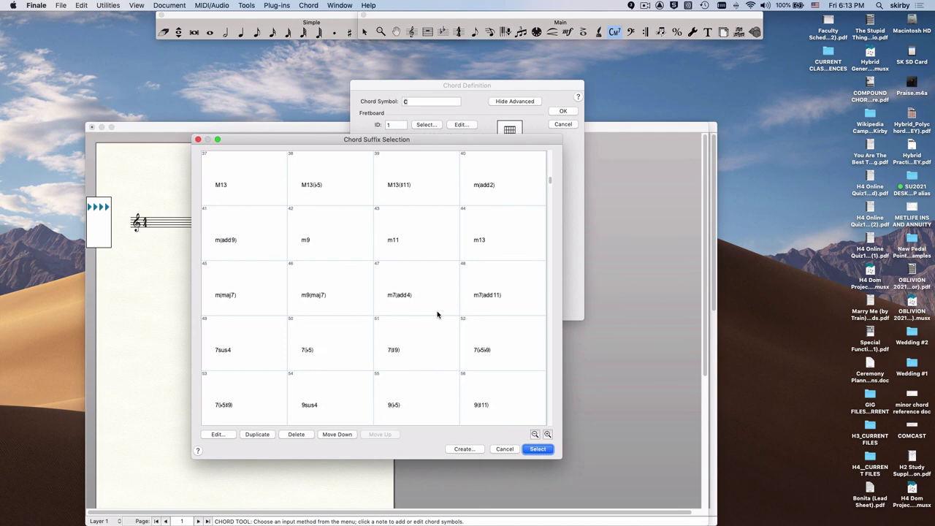
{"action": "scroll", "coordinate": [438, 315], "scroll_direction": "down", "scroll_amount": 20}
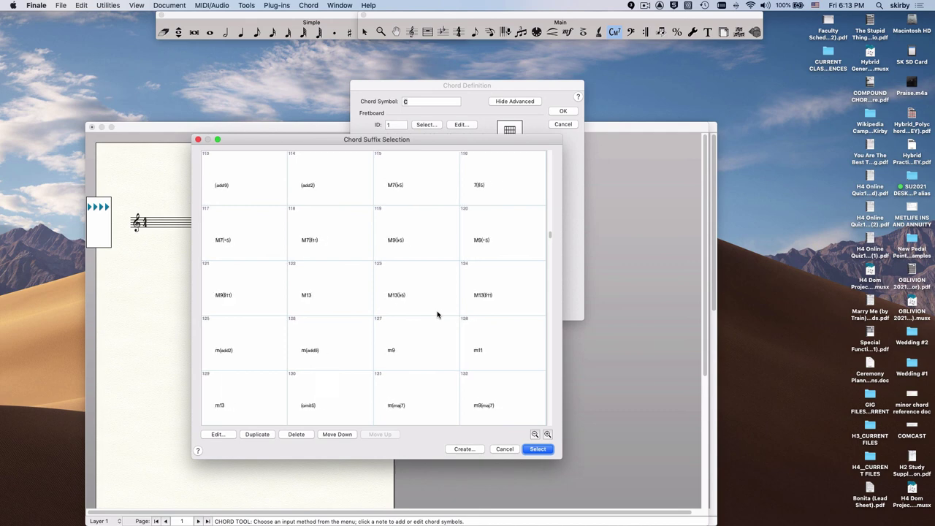
{"action": "scroll", "coordinate": [437, 315], "scroll_direction": "down", "scroll_amount": 15}
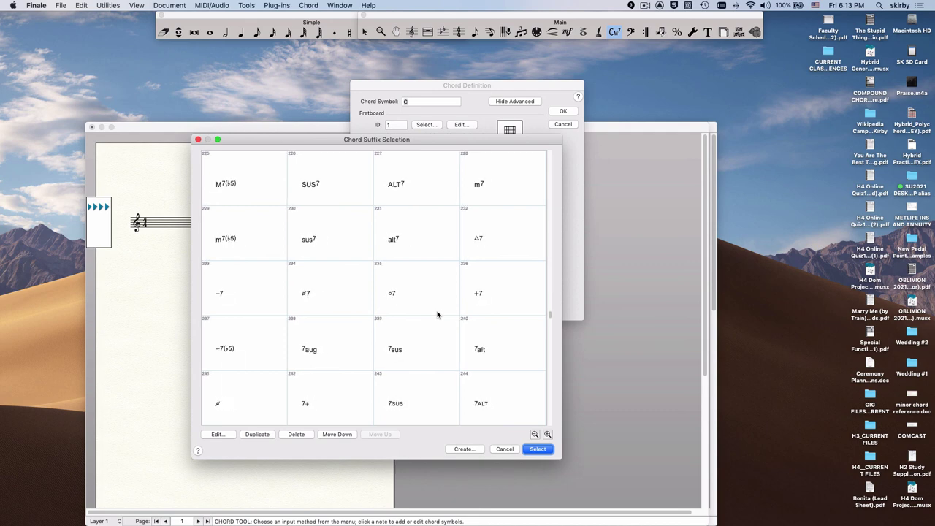
{"action": "scroll", "coordinate": [438, 315], "scroll_direction": "down", "scroll_amount": 9}
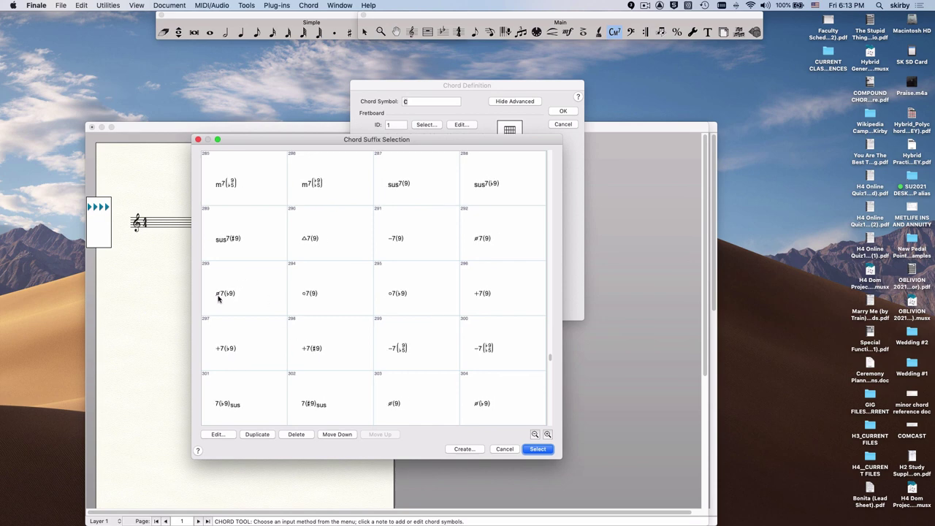
{"action": "scroll", "coordinate": [328, 316], "scroll_direction": "down", "scroll_amount": 4}
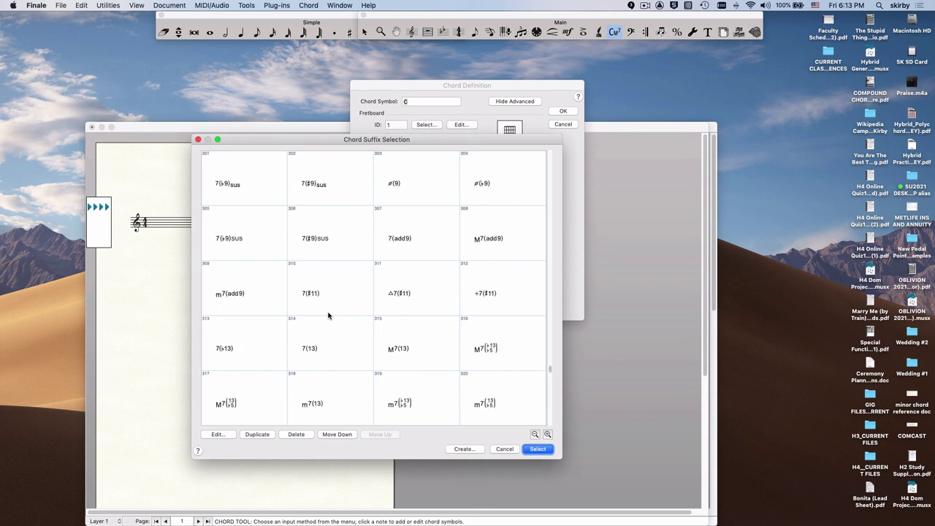
{"action": "scroll", "coordinate": [329, 316], "scroll_direction": "down", "scroll_amount": 4}
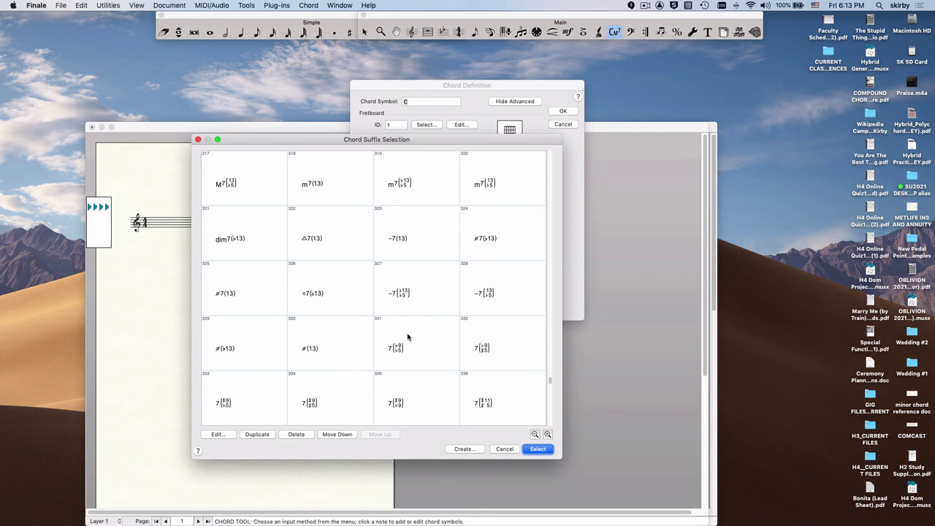
{"action": "scroll", "coordinate": [407, 337], "scroll_direction": "down", "scroll_amount": 3}
{"action": "scroll", "coordinate": [408, 337], "scroll_direction": "down", "scroll_amount": 5}
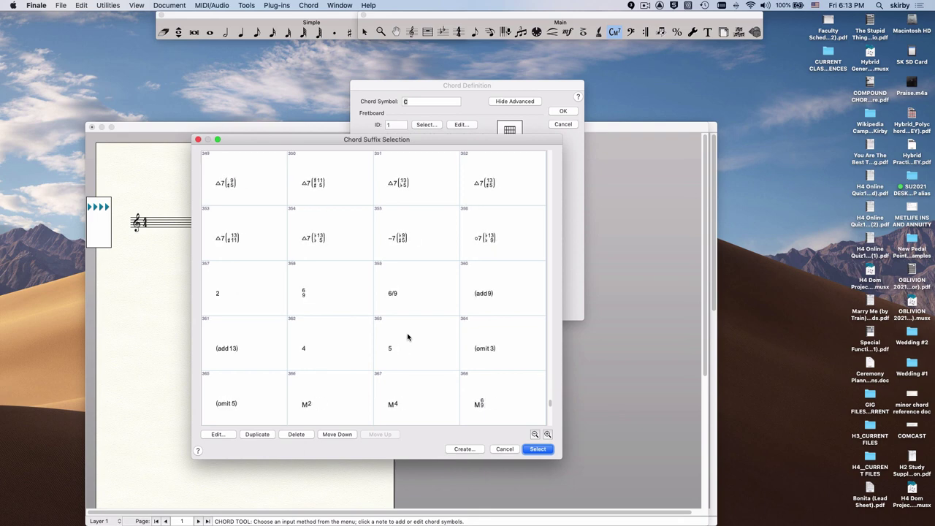
{"action": "scroll", "coordinate": [407, 337], "scroll_direction": "down", "scroll_amount": 3}
{"action": "scroll", "coordinate": [408, 336], "scroll_direction": "down", "scroll_amount": 3}
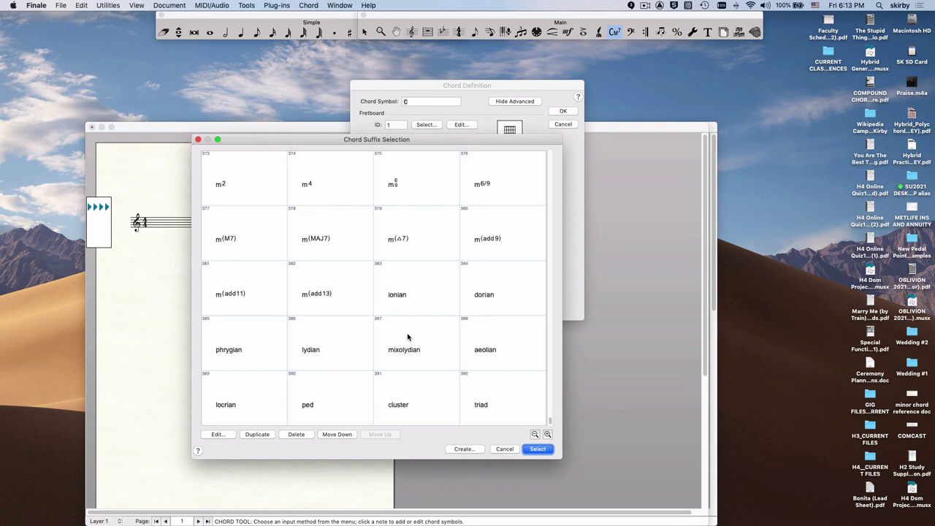
{"action": "scroll", "coordinate": [408, 337], "scroll_direction": "up", "scroll_amount": 7}
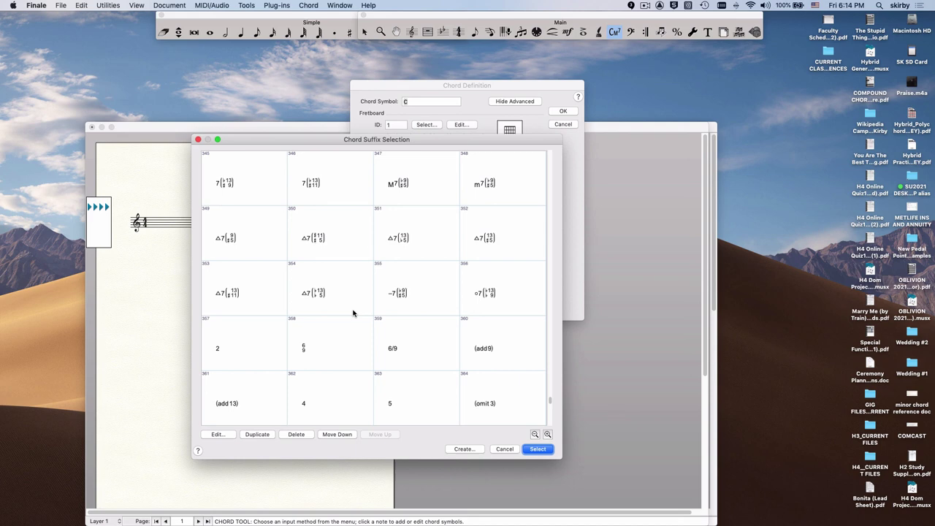
{"action": "scroll", "coordinate": [353, 314], "scroll_direction": "up", "scroll_amount": 3}
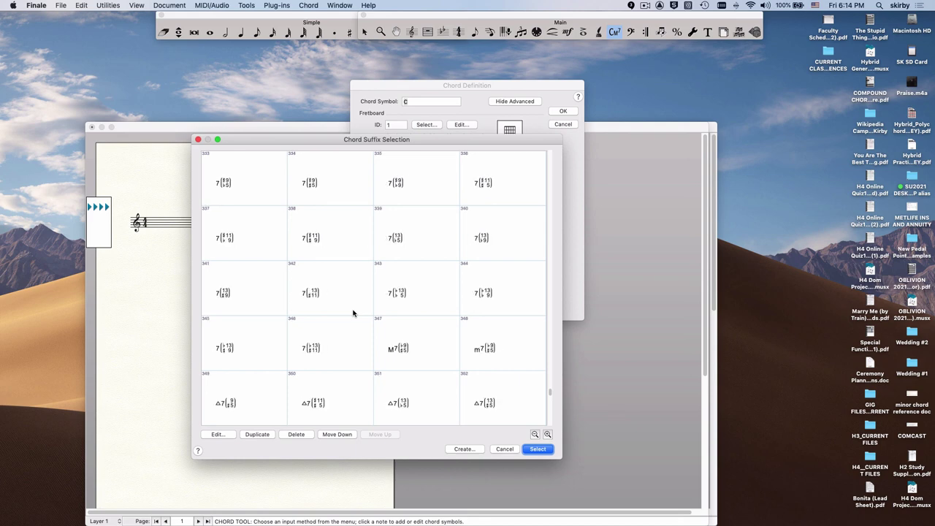
{"action": "scroll", "coordinate": [360, 318], "scroll_direction": "down", "scroll_amount": 7}
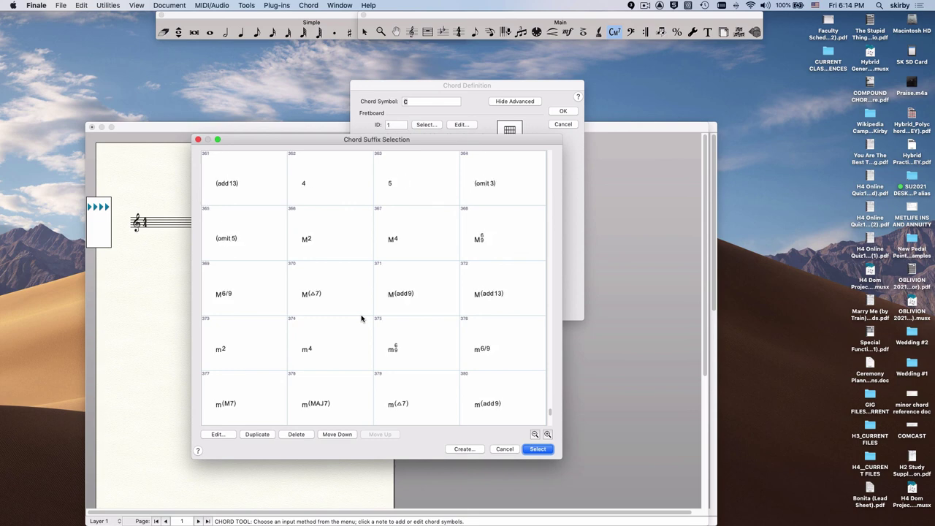
{"action": "scroll", "coordinate": [361, 319], "scroll_direction": "down", "scroll_amount": 2}
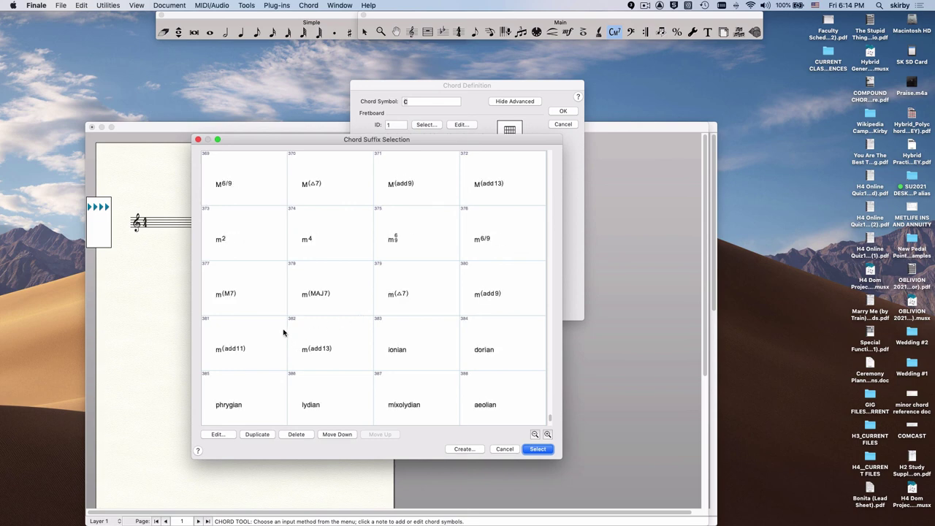
Step: Delete suffixes 377–381, m(M7) through m(add11), so m(add13) becomes number 377
{"action": "left_click", "coordinate": [248, 290]}
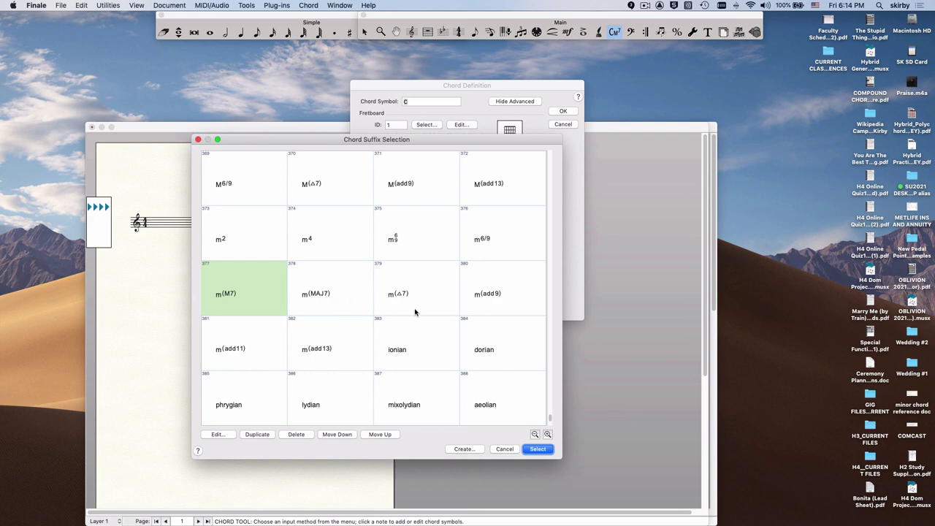
{"action": "left_click", "coordinate": [253, 366], "text": "shift"}
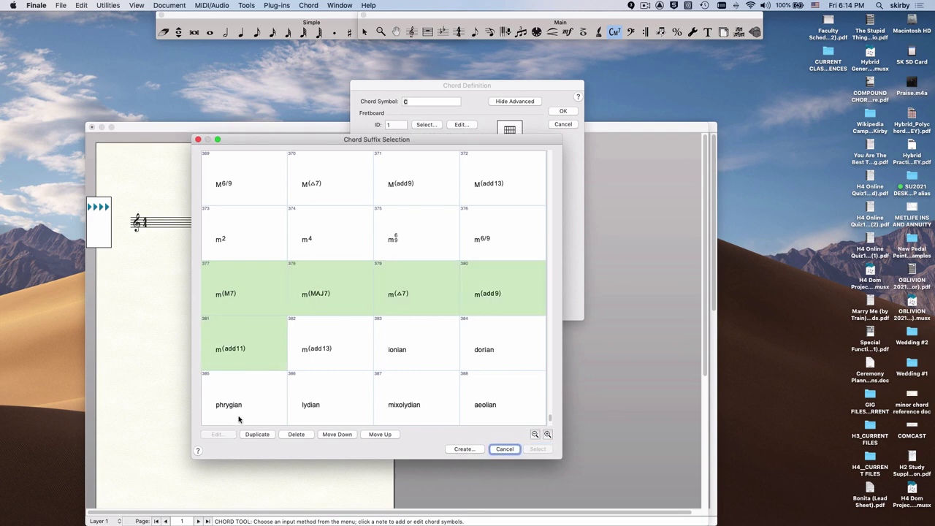
{"action": "left_click", "coordinate": [296, 434]}
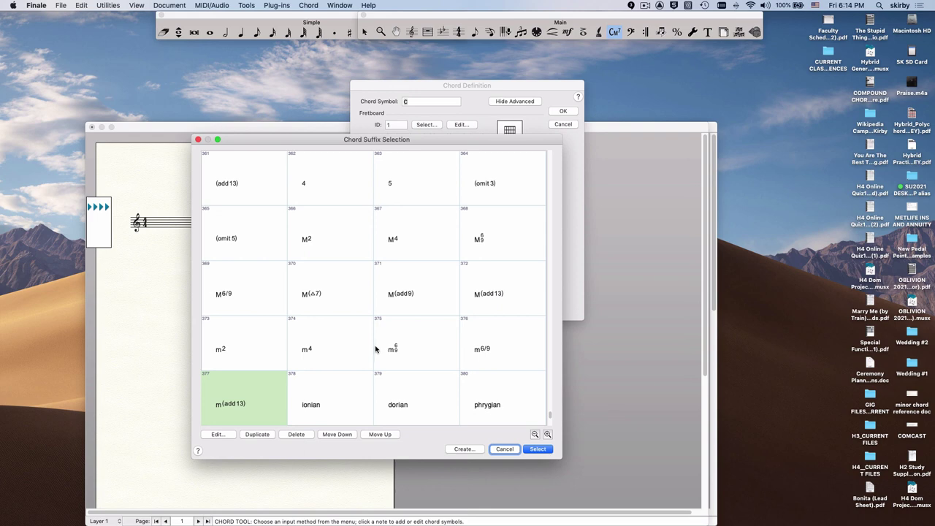
Step: Select the parenthesised stacked ♭13/♭9 suffix at number 200 in the suffix grid
{"action": "scroll", "coordinate": [420, 325], "scroll_direction": "up", "scroll_amount": 10}
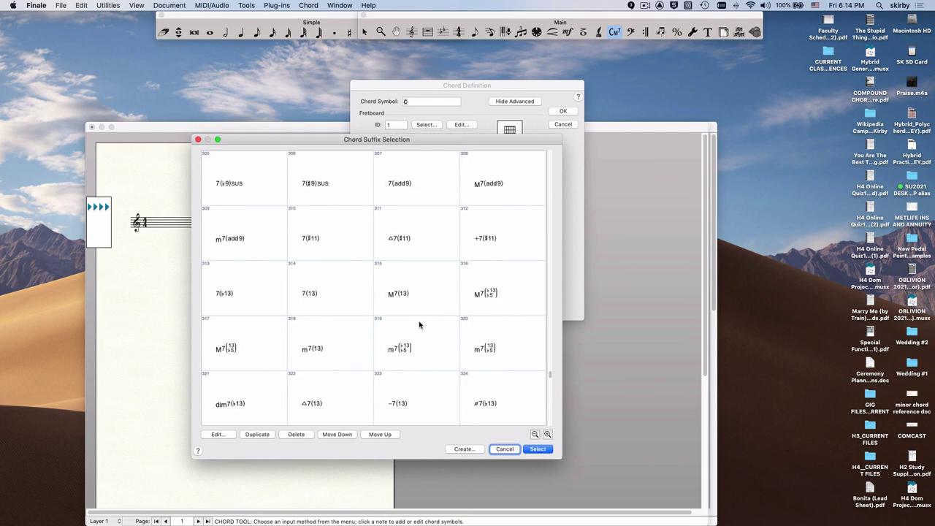
{"action": "scroll", "coordinate": [420, 325], "scroll_direction": "up", "scroll_amount": 20}
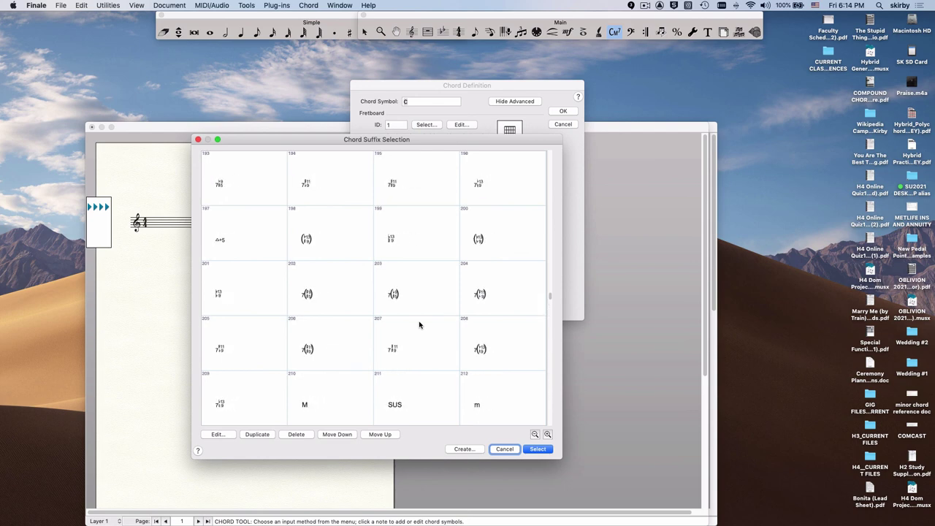
{"action": "scroll", "coordinate": [420, 326], "scroll_direction": "up", "scroll_amount": 20}
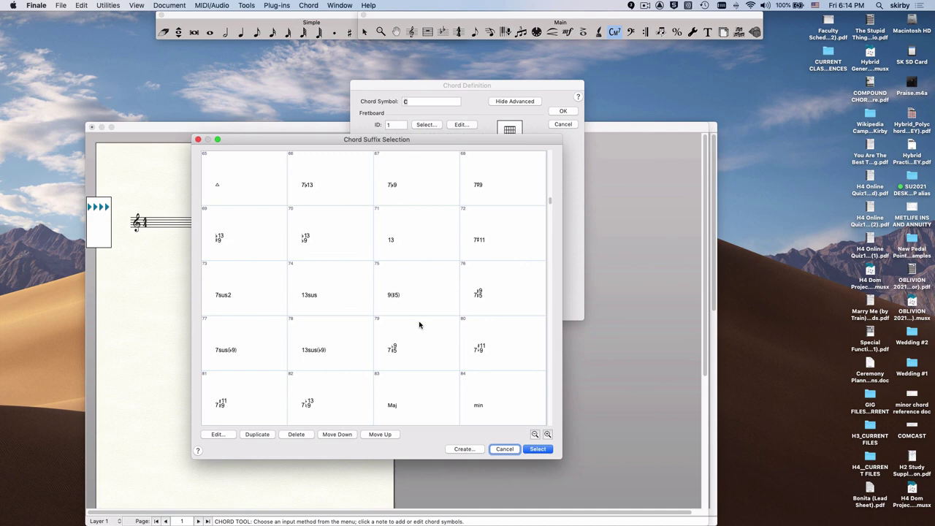
{"action": "scroll", "coordinate": [420, 325], "scroll_direction": "up", "scroll_amount": 7}
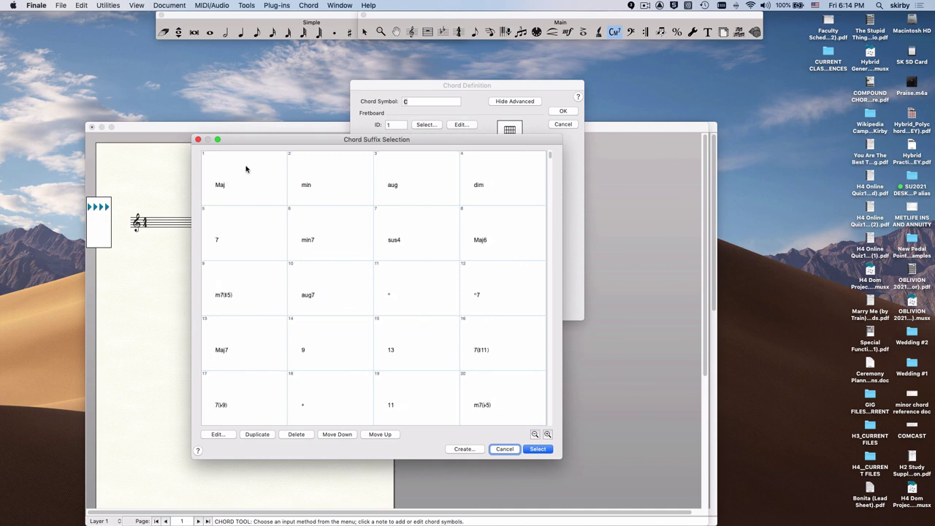
{"action": "left_click", "coordinate": [409, 188]}
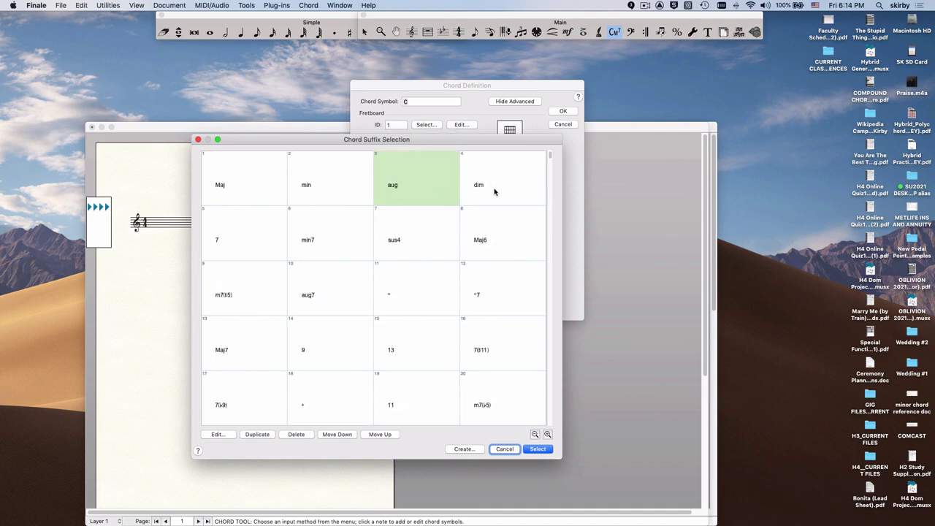
{"action": "left_click", "coordinate": [494, 192]}
{"action": "scroll", "coordinate": [433, 319], "scroll_direction": "down", "scroll_amount": 6}
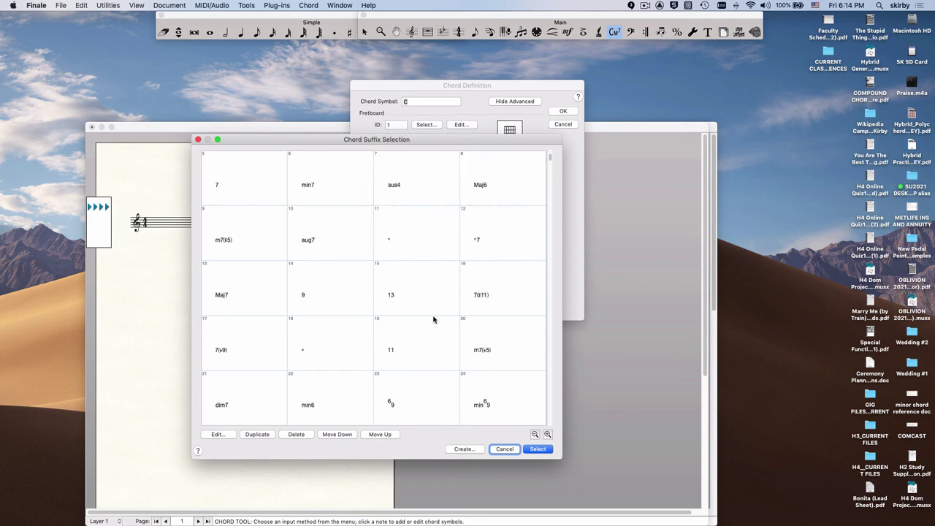
{"action": "scroll", "coordinate": [418, 330], "scroll_direction": "down", "scroll_amount": 20}
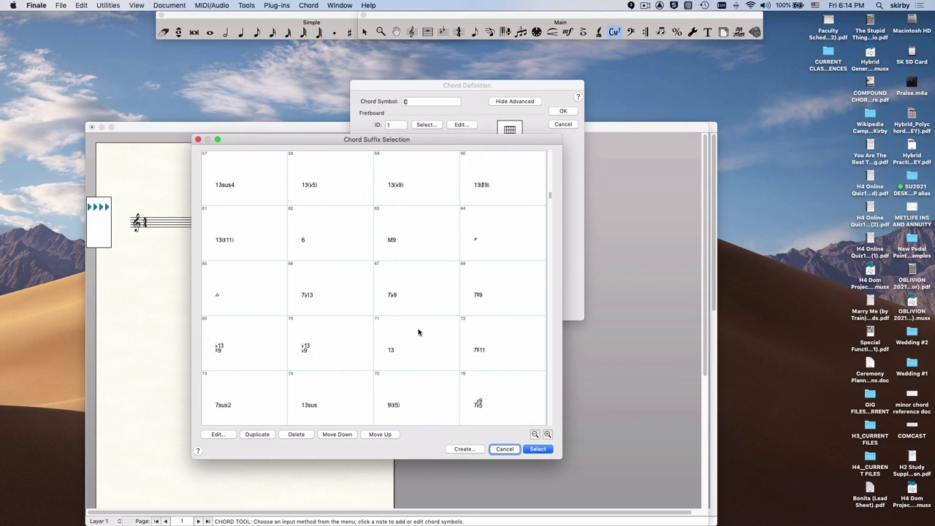
{"action": "scroll", "coordinate": [419, 332], "scroll_direction": "up", "scroll_amount": 8}
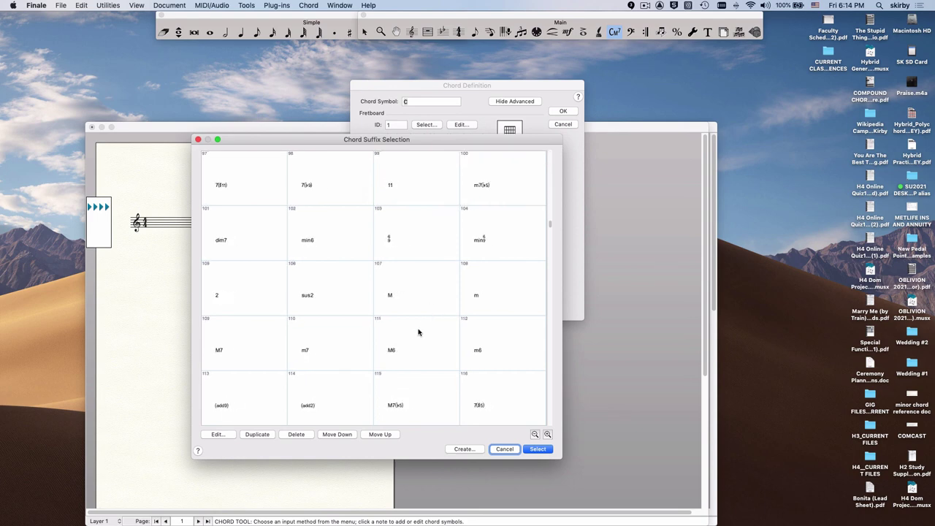
{"action": "scroll", "coordinate": [419, 333], "scroll_direction": "down", "scroll_amount": 20}
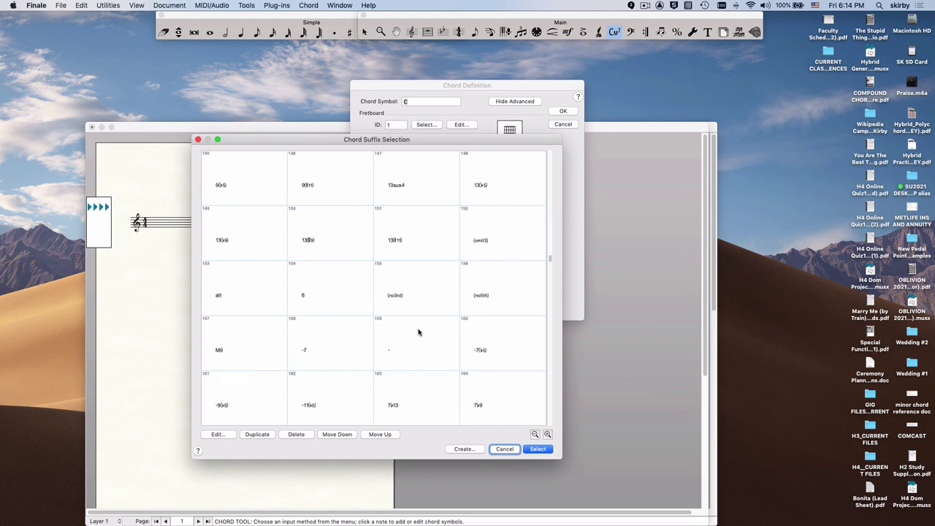
{"action": "scroll", "coordinate": [418, 330], "scroll_direction": "down", "scroll_amount": 2}
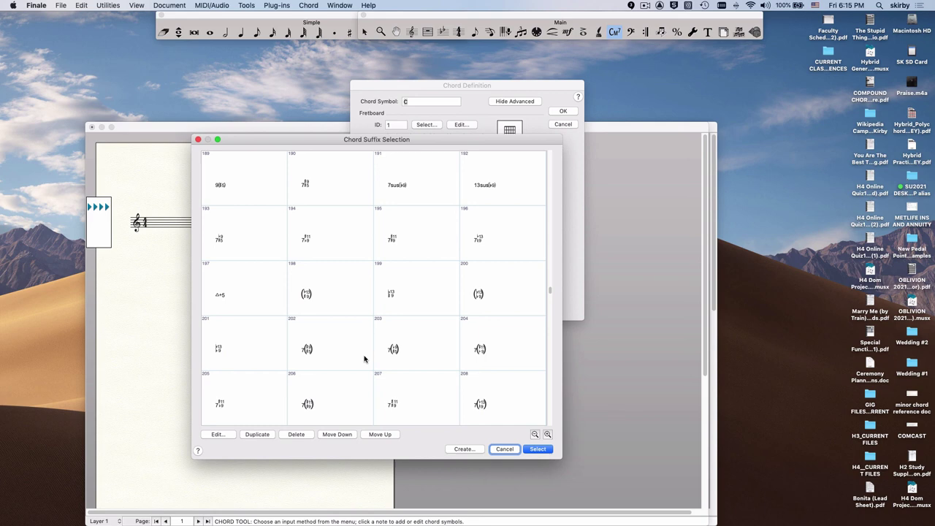
{"action": "left_click", "coordinate": [490, 299]}
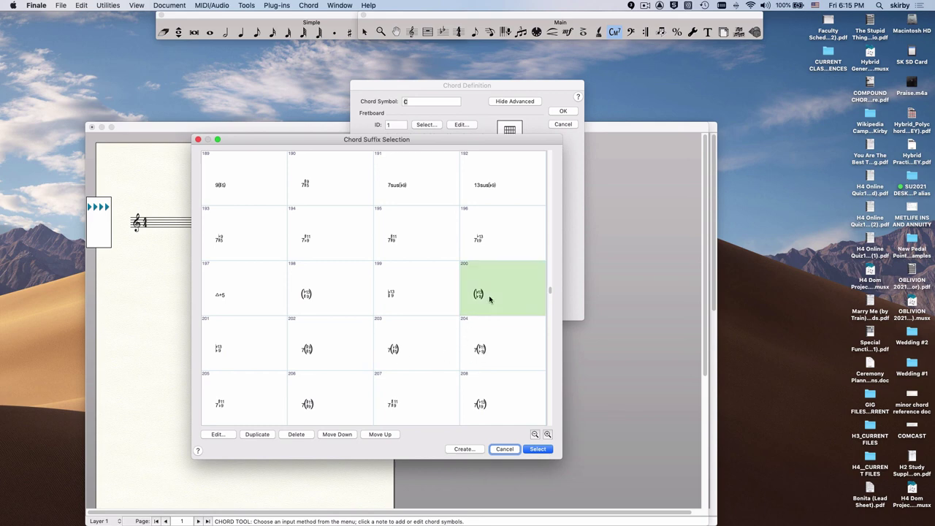
Step: Move that suffix up the library until it sits at number 100, just after 11
{"action": "left_click", "coordinate": [390, 436]}
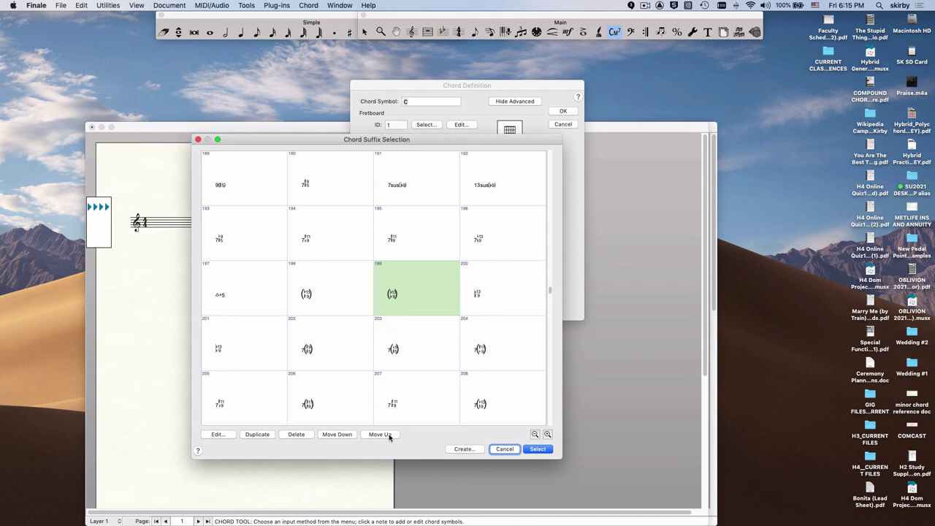
{"action": "left_click", "coordinate": [390, 436]}
{"action": "left_click", "coordinate": [390, 436]}
{"action": "left_click", "coordinate": [389, 437]}
{"action": "left_click", "coordinate": [390, 436]}
{"action": "left_click", "coordinate": [390, 436]}
{"action": "left_click", "coordinate": [389, 436]}
{"action": "left_click", "coordinate": [389, 436]}
{"action": "left_click", "coordinate": [390, 436]}
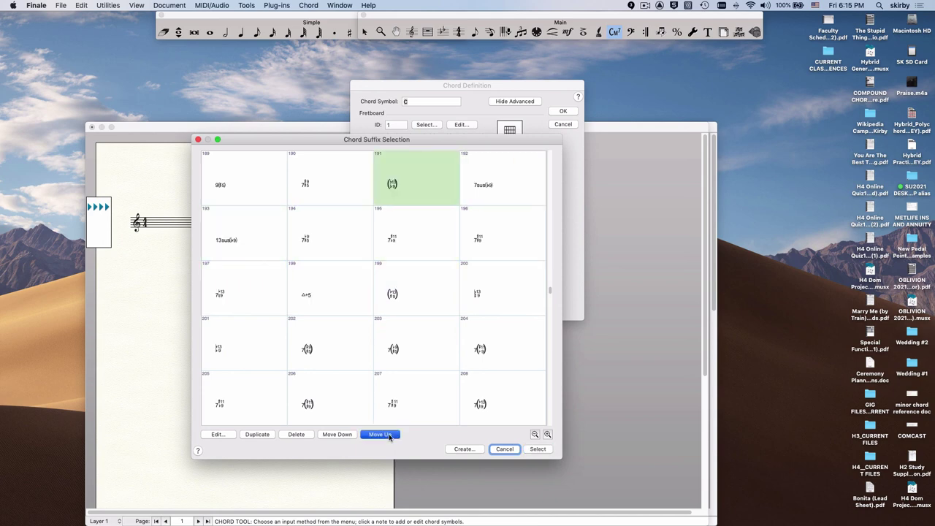
{"action": "double_click", "coordinate": [389, 436]}
{"action": "double_click", "coordinate": [389, 436]}
{"action": "double_click", "coordinate": [389, 436]}
{"action": "left_click", "coordinate": [389, 436]}
{"action": "double_click", "coordinate": [389, 436]}
{"action": "left_click", "coordinate": [390, 436]}
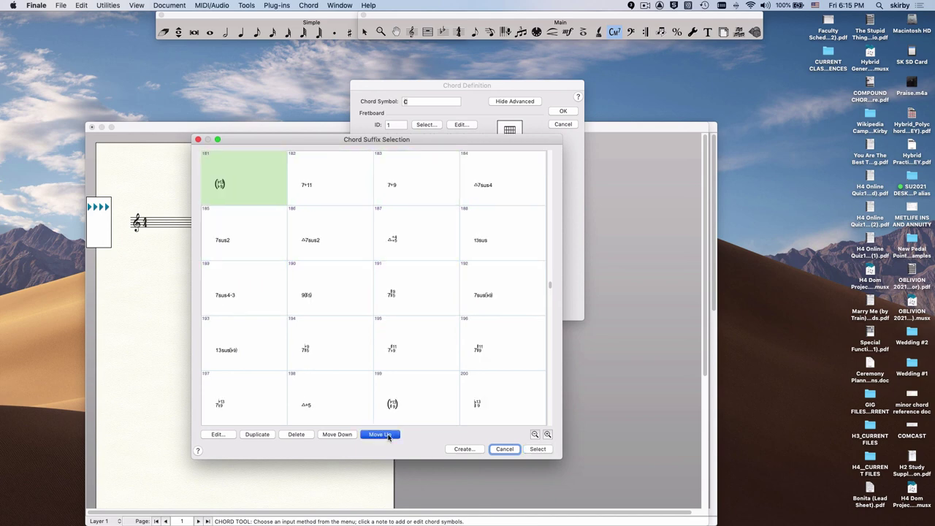
{"action": "double_click", "coordinate": [390, 436]}
{"action": "left_click", "coordinate": [389, 437]}
{"action": "double_click", "coordinate": [390, 436]}
{"action": "left_click", "coordinate": [390, 436]}
{"action": "double_click", "coordinate": [390, 436]}
{"action": "double_click", "coordinate": [390, 436]}
{"action": "double_click", "coordinate": [389, 436]}
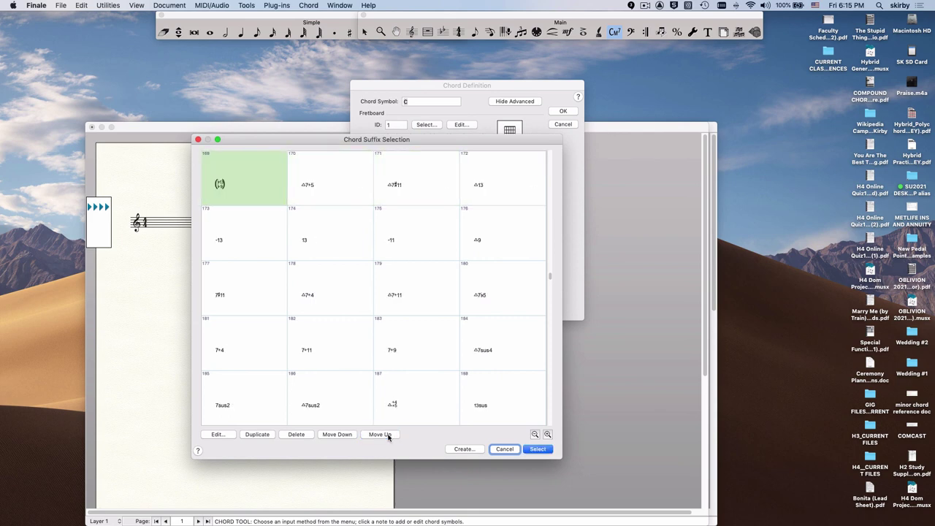
{"action": "double_click", "coordinate": [390, 436]}
{"action": "double_click", "coordinate": [390, 436]}
{"action": "left_click", "coordinate": [389, 436]}
{"action": "double_click", "coordinate": [389, 436]}
{"action": "left_click", "coordinate": [390, 436]}
{"action": "double_click", "coordinate": [390, 436]}
{"action": "left_click", "coordinate": [390, 436]}
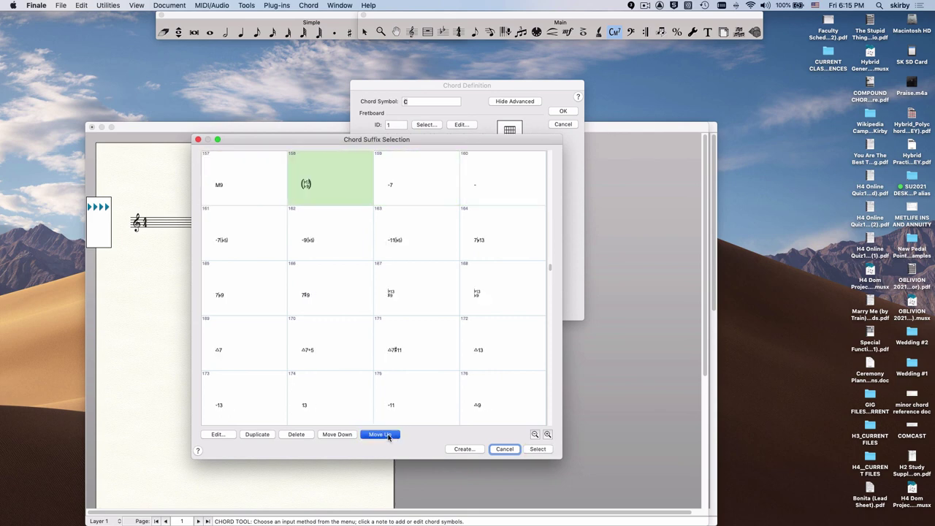
{"action": "double_click", "coordinate": [389, 436]}
{"action": "left_click", "coordinate": [389, 436]}
{"action": "double_click", "coordinate": [390, 436]}
{"action": "double_click", "coordinate": [390, 436]}
{"action": "double_click", "coordinate": [390, 436]}
{"action": "double_click", "coordinate": [389, 437]}
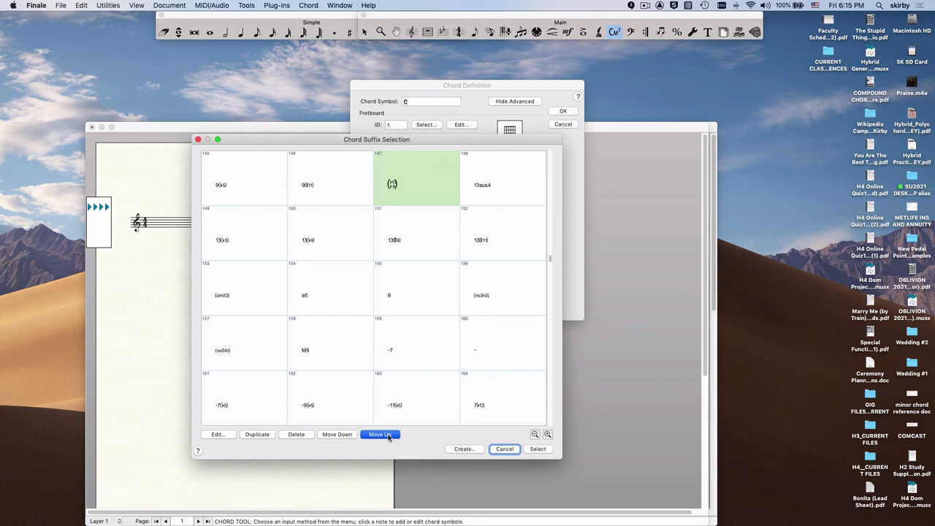
{"action": "double_click", "coordinate": [390, 436]}
{"action": "left_click", "coordinate": [389, 436]}
{"action": "double_click", "coordinate": [390, 436]}
{"action": "left_click", "coordinate": [389, 436]}
{"action": "double_click", "coordinate": [389, 436]}
{"action": "left_click", "coordinate": [390, 437]}
{"action": "double_click", "coordinate": [389, 436]}
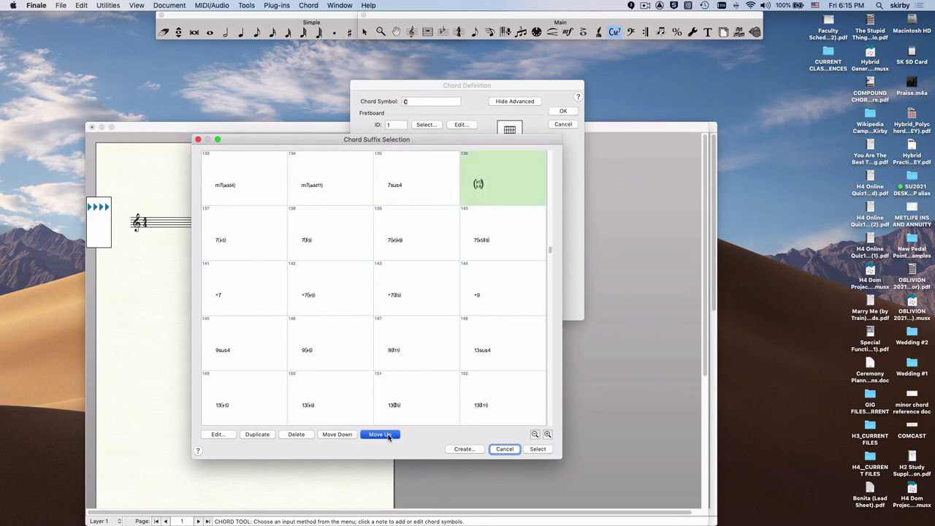
{"action": "double_click", "coordinate": [389, 436]}
{"action": "left_click", "coordinate": [390, 436]}
{"action": "double_click", "coordinate": [390, 436]}
{"action": "left_click", "coordinate": [389, 437]}
{"action": "double_click", "coordinate": [390, 437]}
{"action": "left_click", "coordinate": [390, 436]}
{"action": "double_click", "coordinate": [390, 436]}
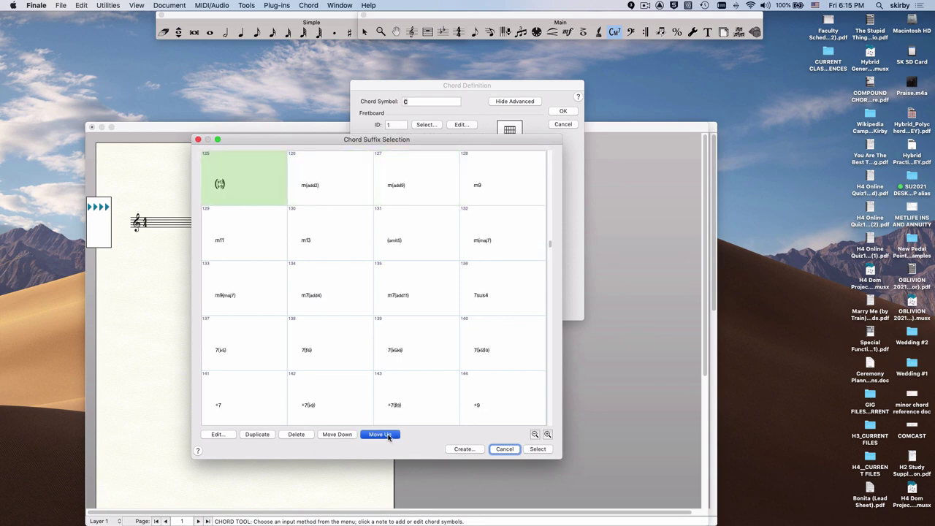
{"action": "double_click", "coordinate": [390, 437]}
{"action": "left_click", "coordinate": [389, 436]}
{"action": "double_click", "coordinate": [389, 436]}
{"action": "left_click", "coordinate": [390, 437]}
{"action": "double_click", "coordinate": [390, 436]}
{"action": "double_click", "coordinate": [390, 436]}
{"action": "left_click", "coordinate": [390, 436]}
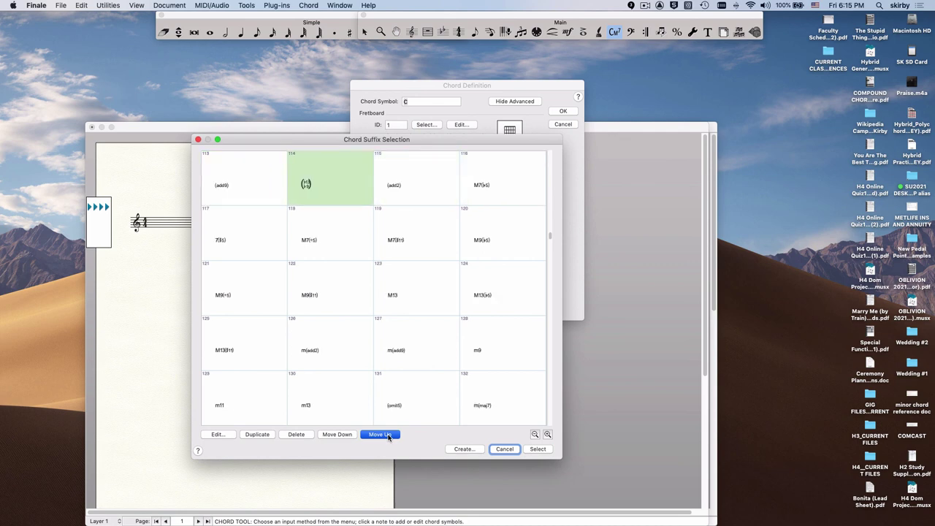
{"action": "double_click", "coordinate": [390, 436]}
{"action": "left_click", "coordinate": [390, 436]}
{"action": "double_click", "coordinate": [389, 436]}
{"action": "double_click", "coordinate": [389, 436]}
{"action": "double_click", "coordinate": [389, 437]}
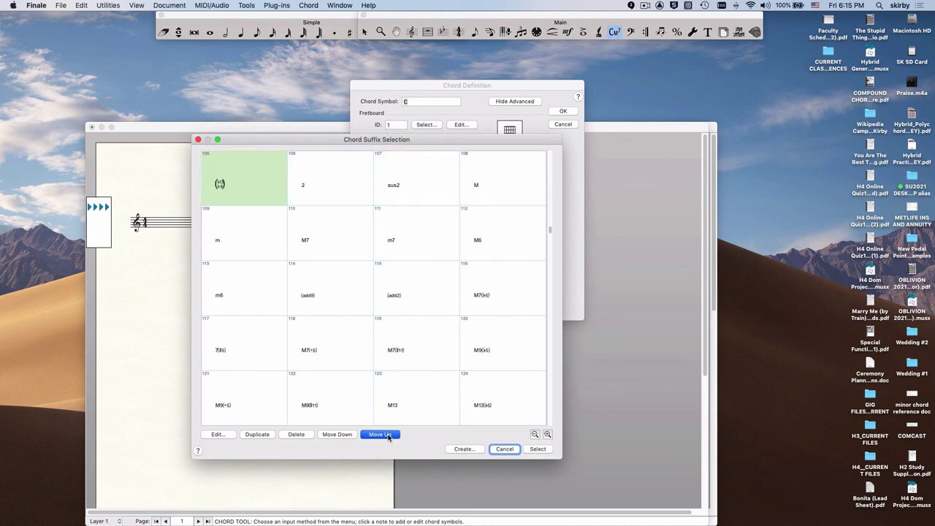
{"action": "double_click", "coordinate": [390, 436]}
{"action": "left_click", "coordinate": [390, 437]}
{"action": "double_click", "coordinate": [390, 437]}
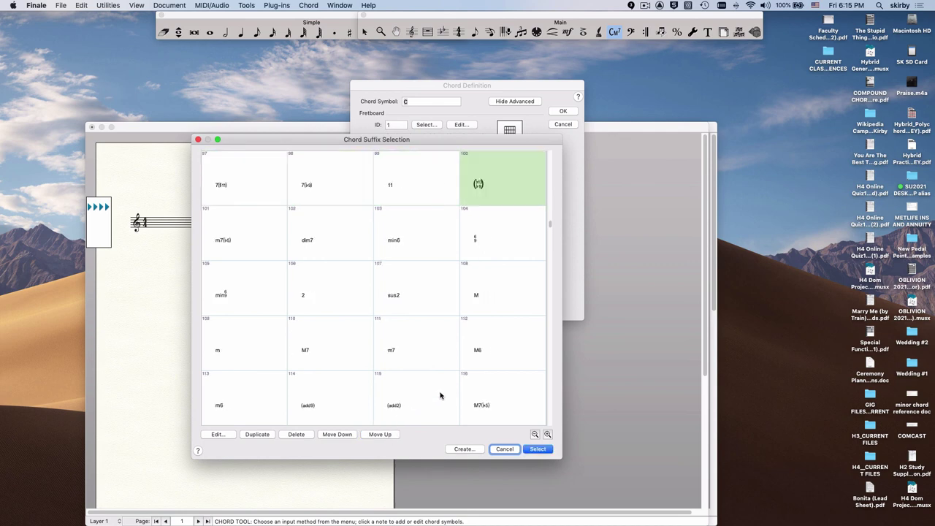
Step: Close the suffix library and chord definition without adding a chord, and enlarge the view
{"action": "left_click", "coordinate": [529, 450]}
{"action": "left_click", "coordinate": [563, 124]}
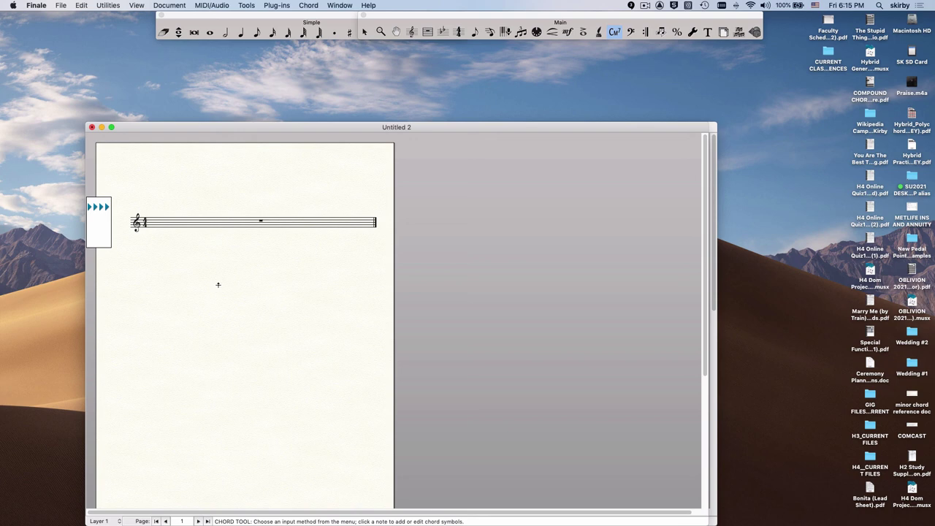
{"action": "key", "text": "super+equal"}
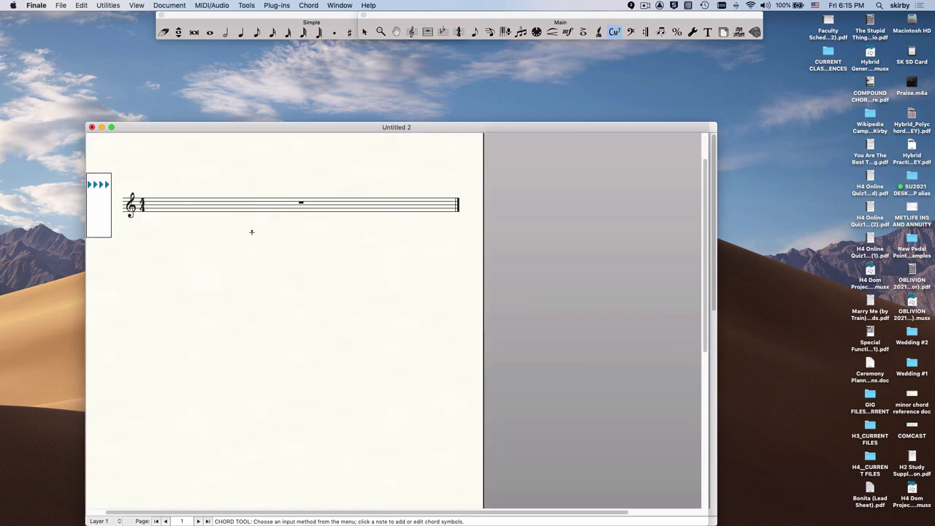
Step: Enter C:100 above beat one for a C chord with the stacked ♭13/♭9 suffix
{"action": "left_click", "coordinate": [166, 200]}
{"action": "type", "text": "C:100"}
{"action": "key", "text": "Return"}
{"action": "key", "text": "super+equal"}
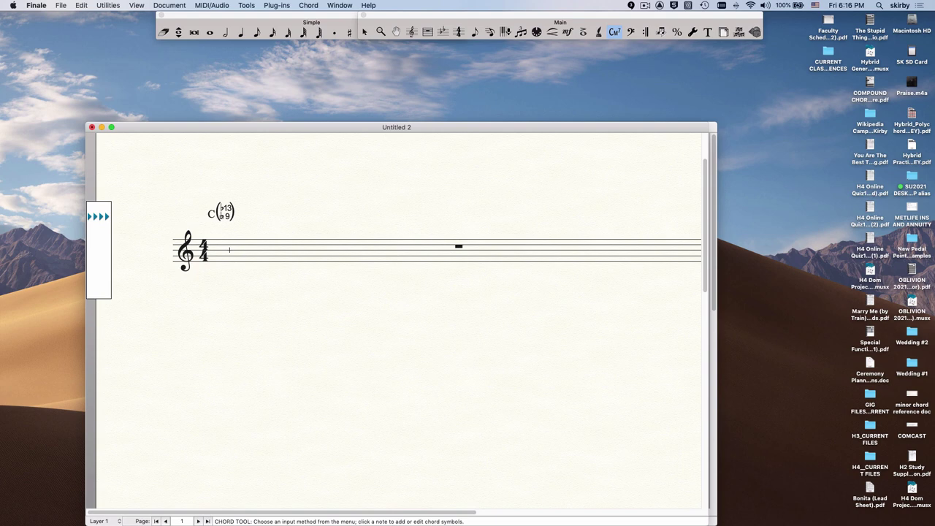
Step: Start a new chord on the staff and scroll through the chord suffix library
{"action": "left_click", "coordinate": [283, 244]}
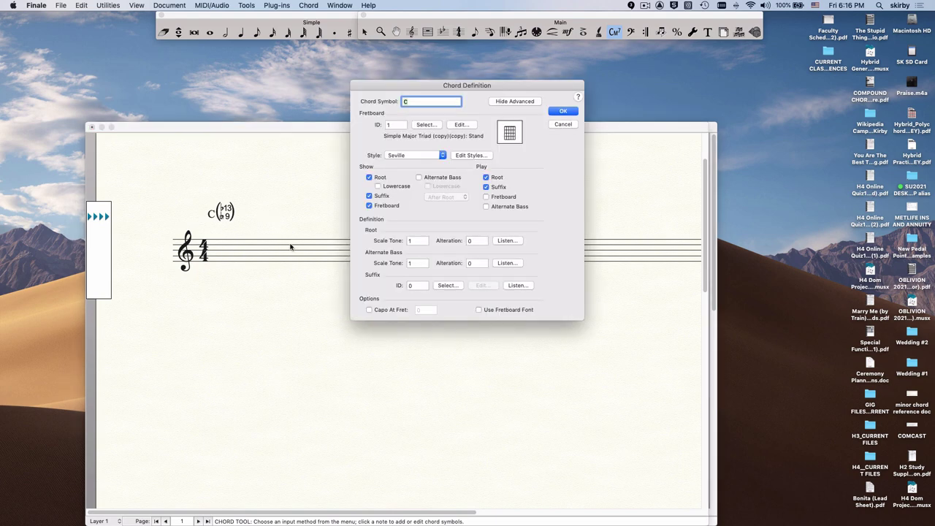
{"action": "left_click", "coordinate": [446, 286]}
{"action": "scroll", "coordinate": [376, 344], "scroll_direction": "down", "scroll_amount": 10}
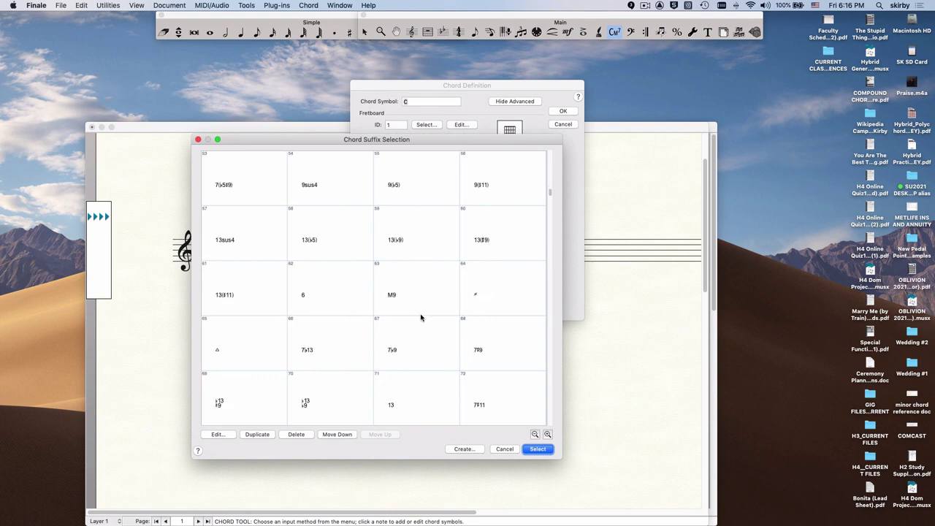
{"action": "scroll", "coordinate": [419, 331], "scroll_direction": "down", "scroll_amount": 3}
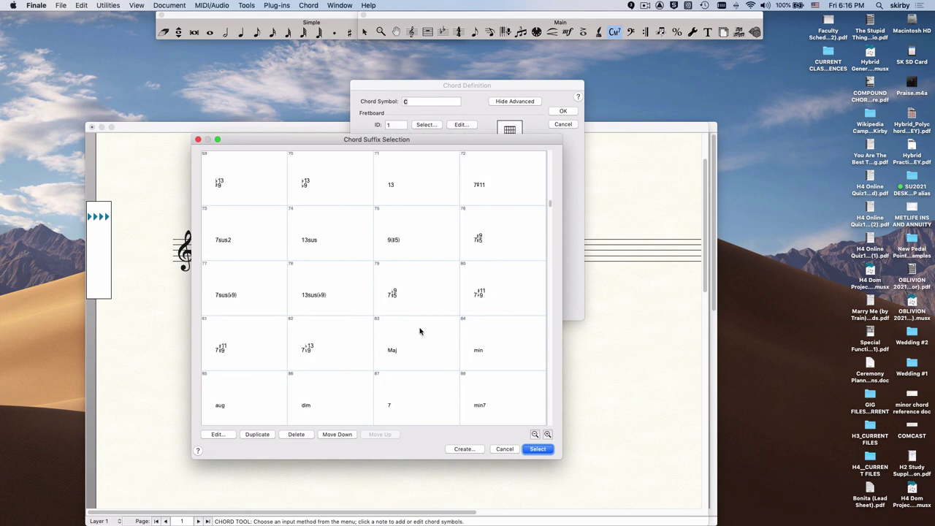
{"action": "scroll", "coordinate": [419, 331], "scroll_direction": "down", "scroll_amount": 6}
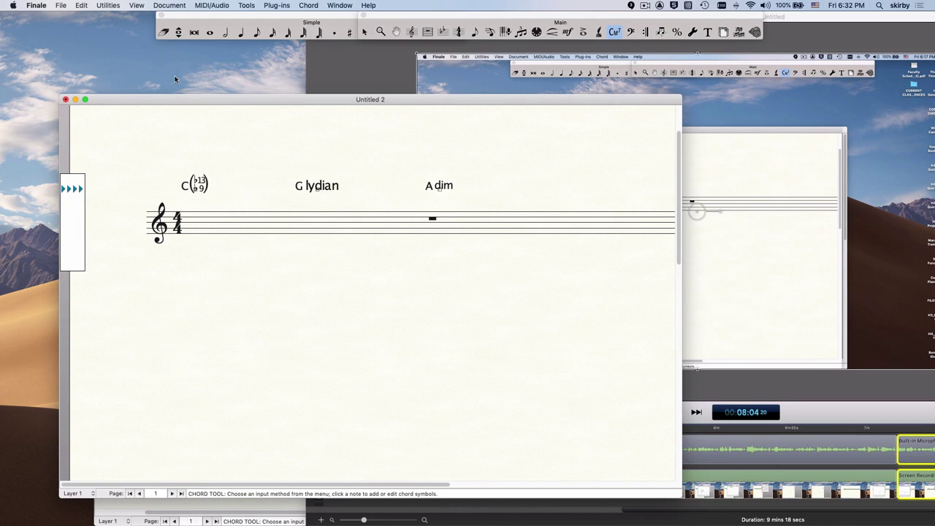
Step: Check the Petaluma chord and chord suffix fonts in Document Options, then close it
{"action": "left_click", "coordinate": [170, 6]}
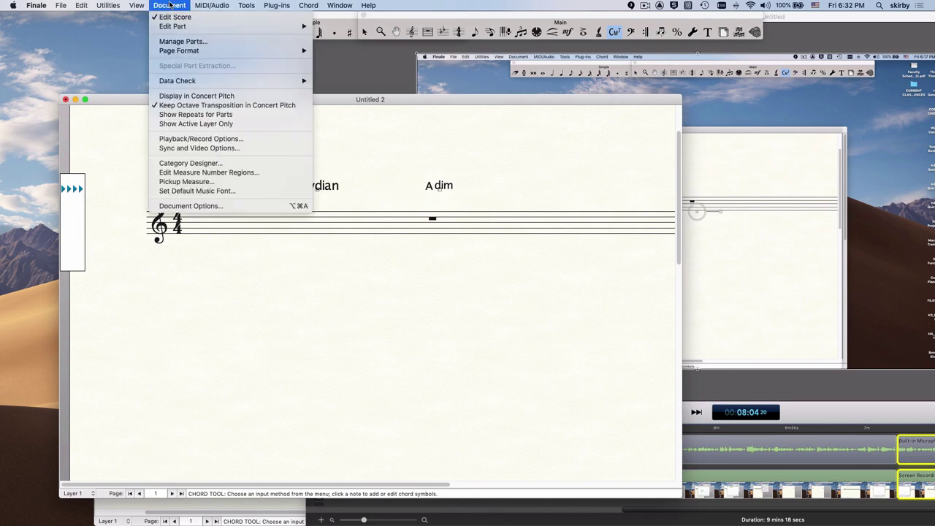
{"action": "left_click", "coordinate": [200, 207]}
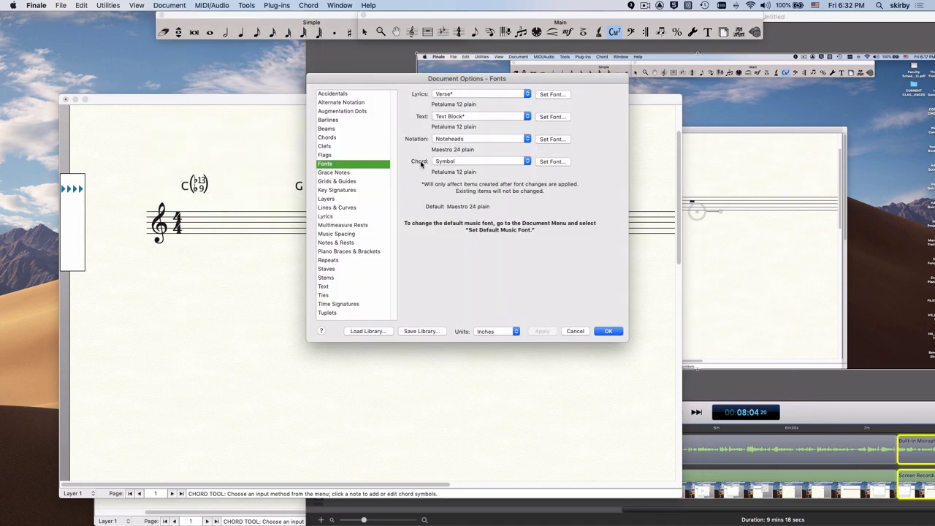
{"action": "left_click", "coordinate": [455, 161]}
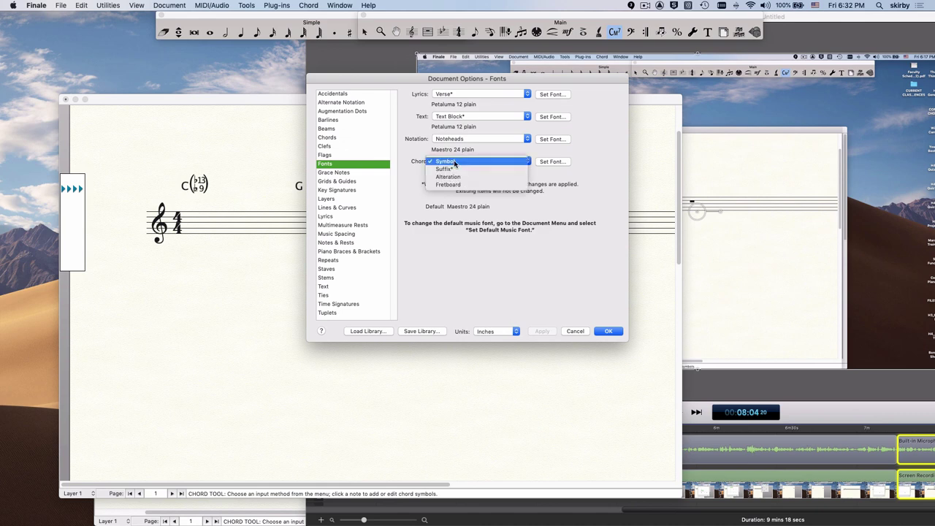
{"action": "left_click", "coordinate": [456, 171]}
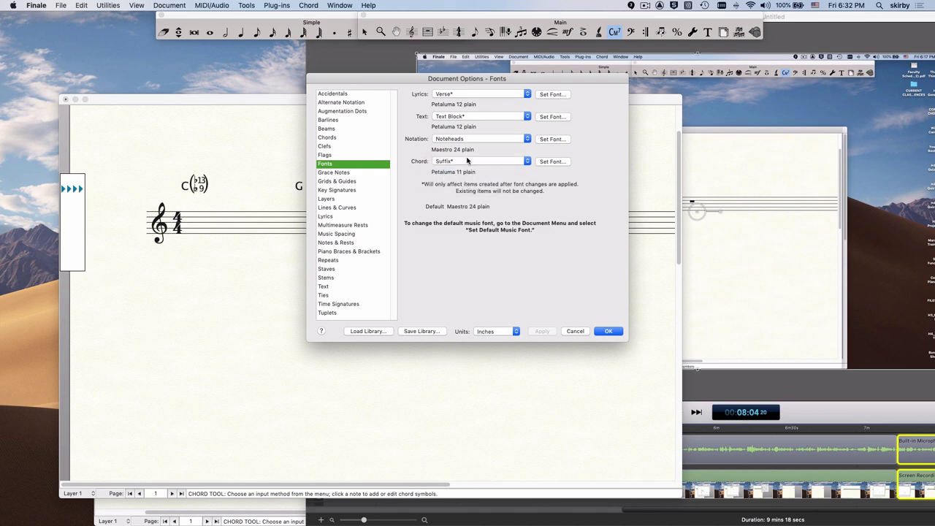
{"action": "left_click", "coordinate": [469, 162]}
{"action": "left_click", "coordinate": [469, 157]}
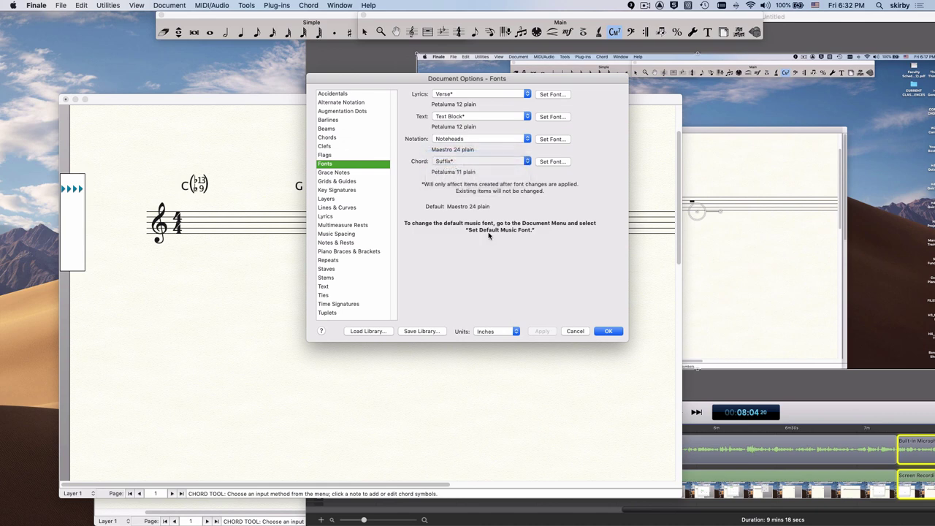
{"action": "left_click", "coordinate": [608, 331]}
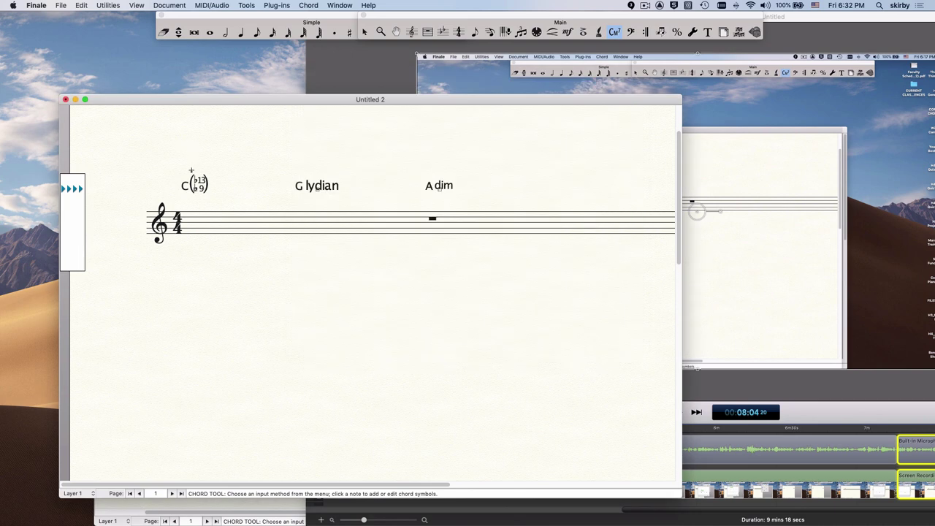
Step: Open Font Utilities from the Document menu and enable Search for This Font
{"action": "left_click", "coordinate": [171, 6]}
{"action": "mouse_move", "coordinate": [179, 82]}
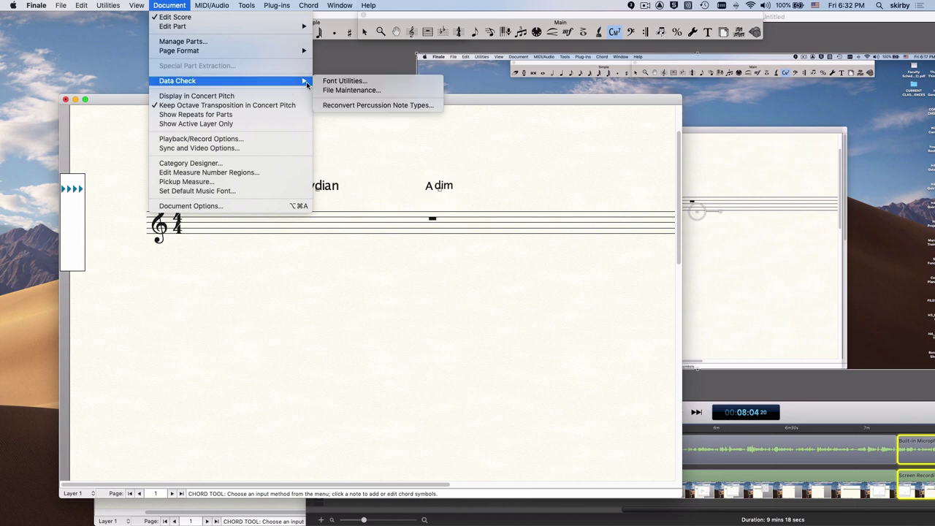
{"action": "left_click", "coordinate": [340, 83]}
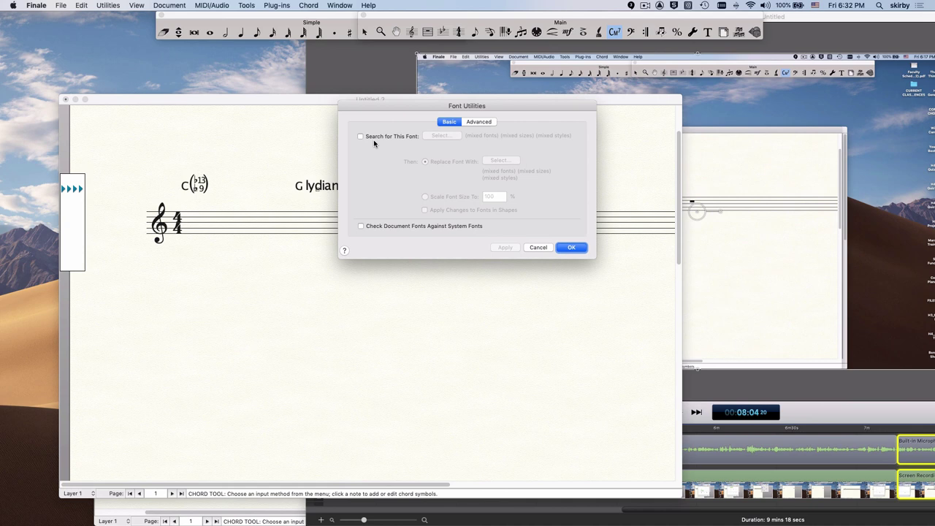
{"action": "left_click", "coordinate": [360, 136]}
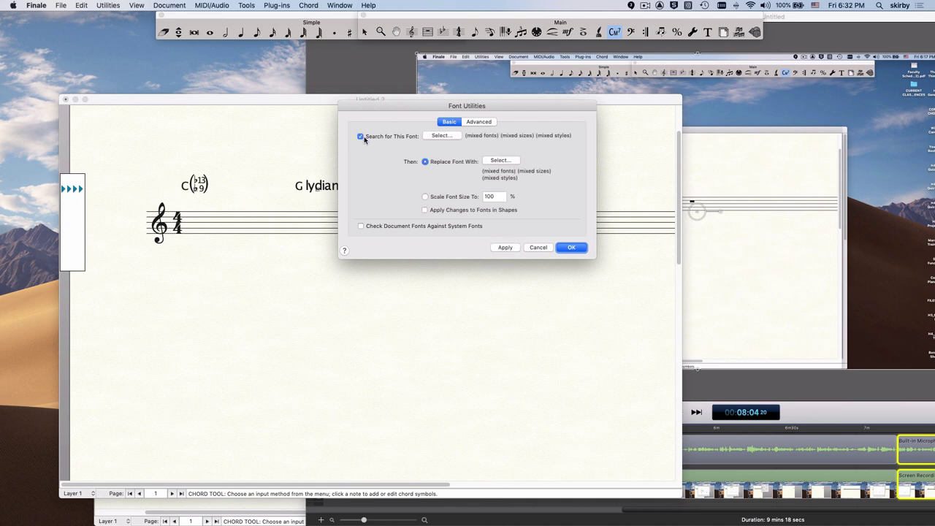
Step: Set Petaluma, any size, as the font to search for
{"action": "left_click", "coordinate": [428, 138]}
{"action": "left_click", "coordinate": [352, 210]}
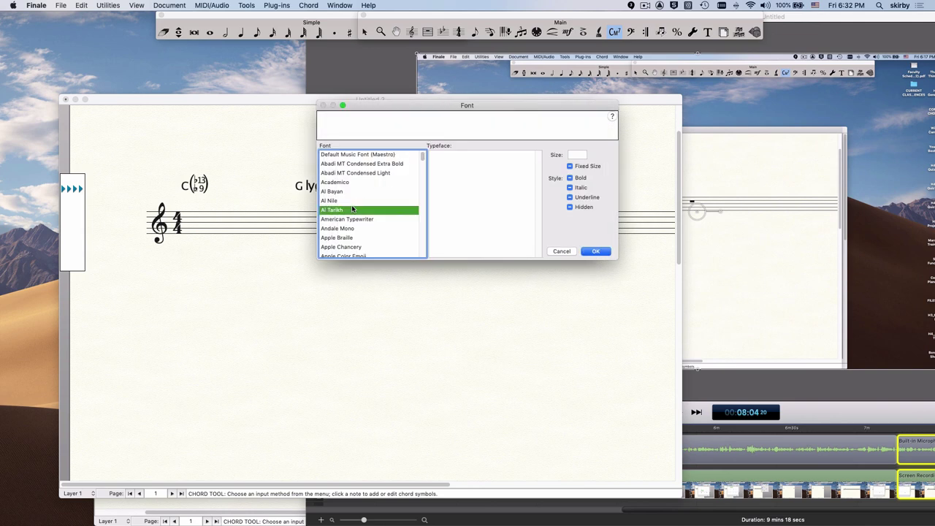
{"action": "type", "text": "palatino"}
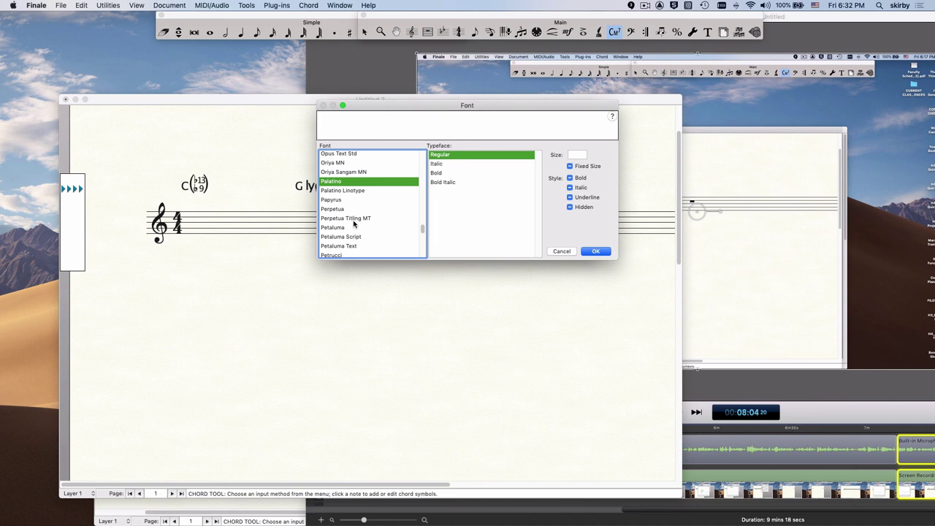
{"action": "left_click", "coordinate": [351, 228]}
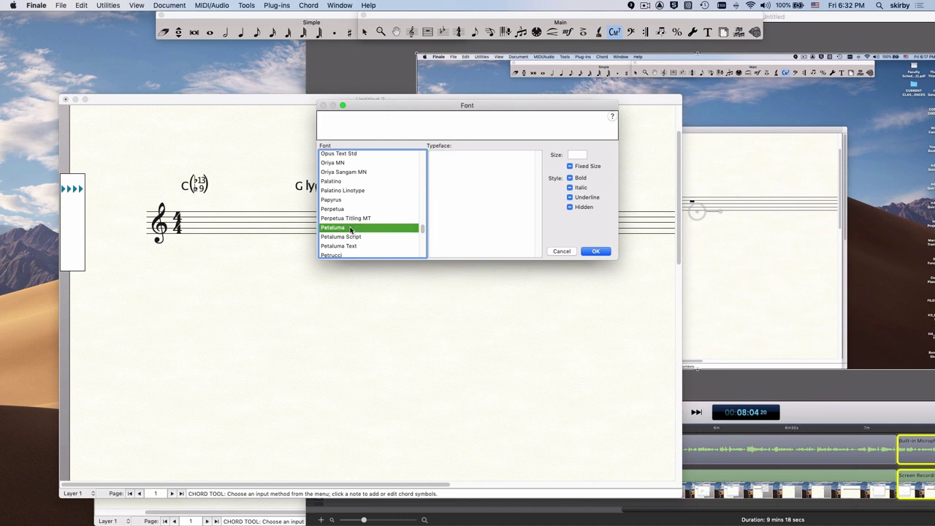
{"action": "left_click", "coordinate": [571, 167]}
{"action": "left_click", "coordinate": [592, 252]}
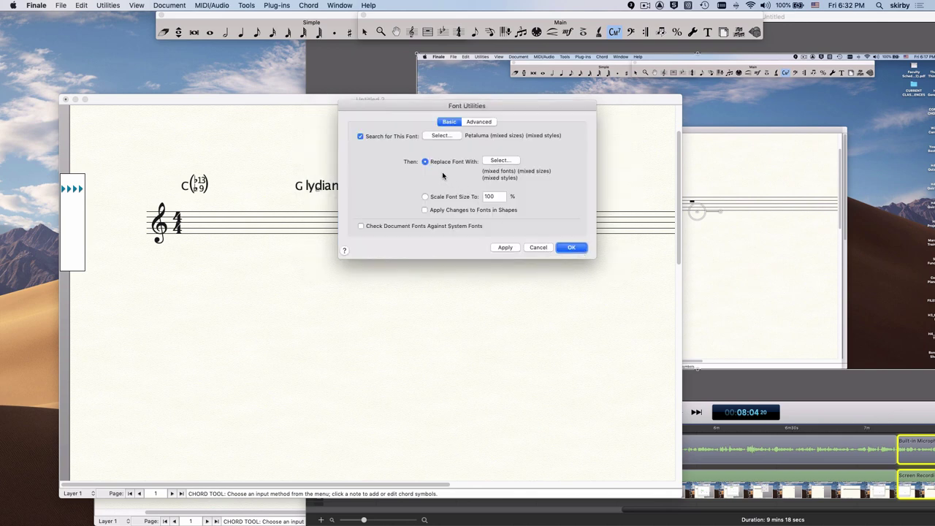
Step: Choose Broadway Copyist Text, with Fixed Size unchecked, as the replacement font
{"action": "left_click", "coordinate": [500, 161]}
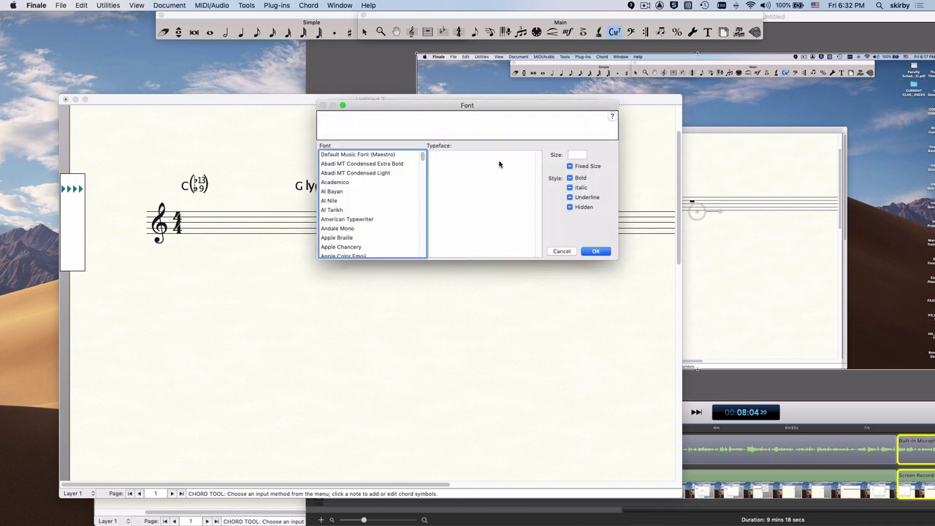
{"action": "left_click", "coordinate": [367, 211]}
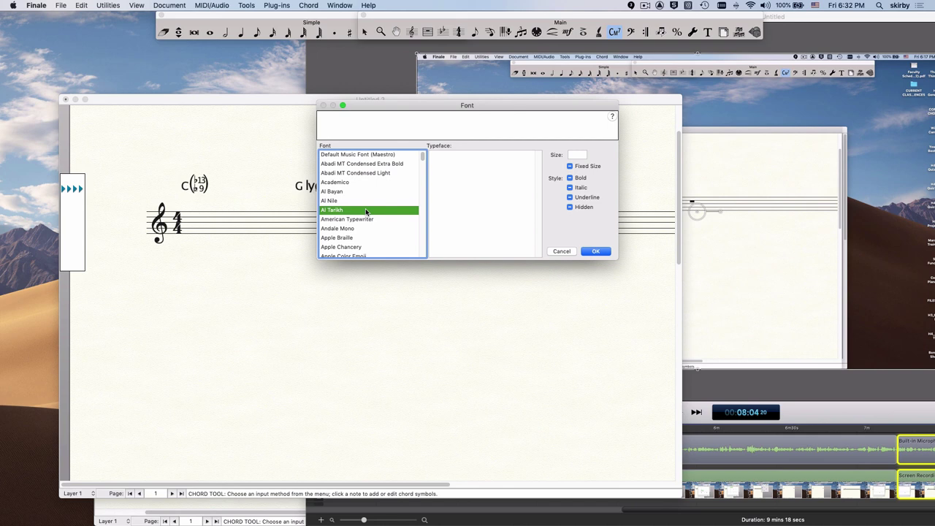
{"action": "scroll", "coordinate": [367, 211], "scroll_direction": "down", "scroll_amount": 2}
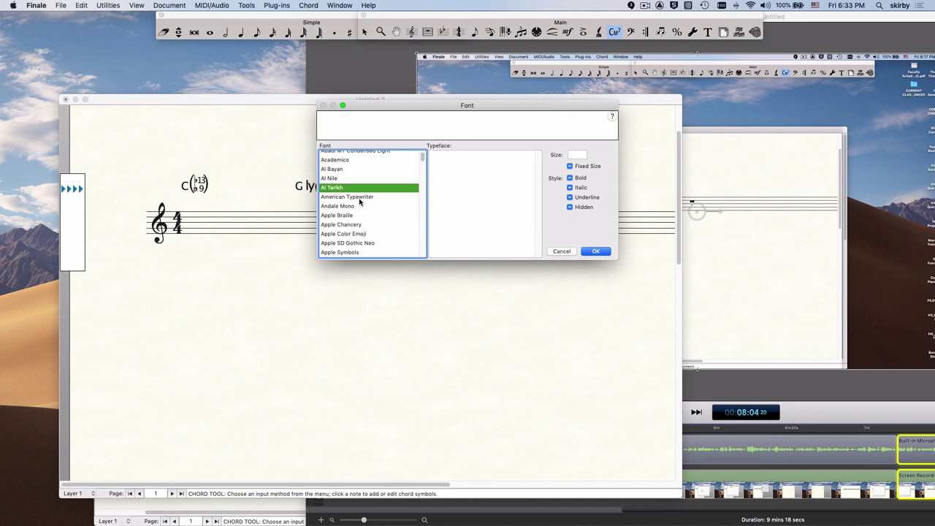
{"action": "key", "text": "b"}
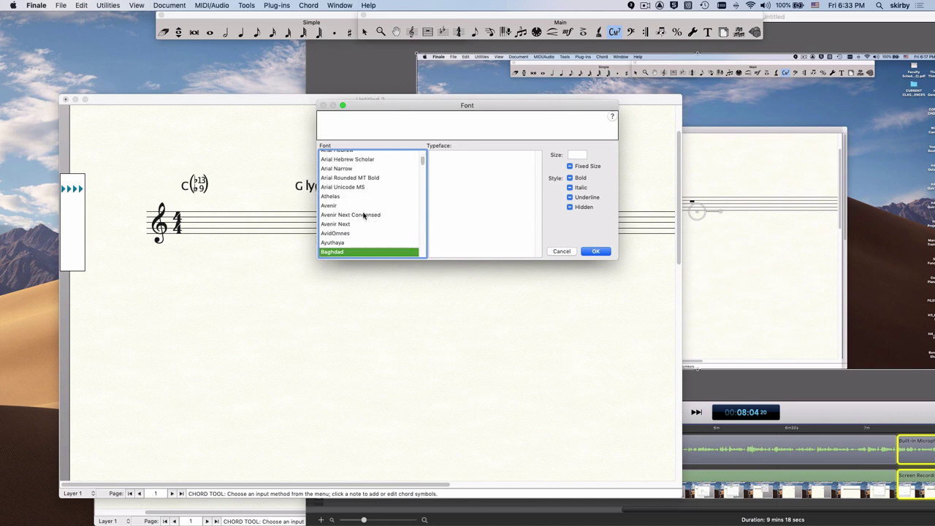
{"action": "scroll", "coordinate": [363, 214], "scroll_direction": "down", "scroll_amount": 4}
{"action": "scroll", "coordinate": [363, 214], "scroll_direction": "down", "scroll_amount": 6}
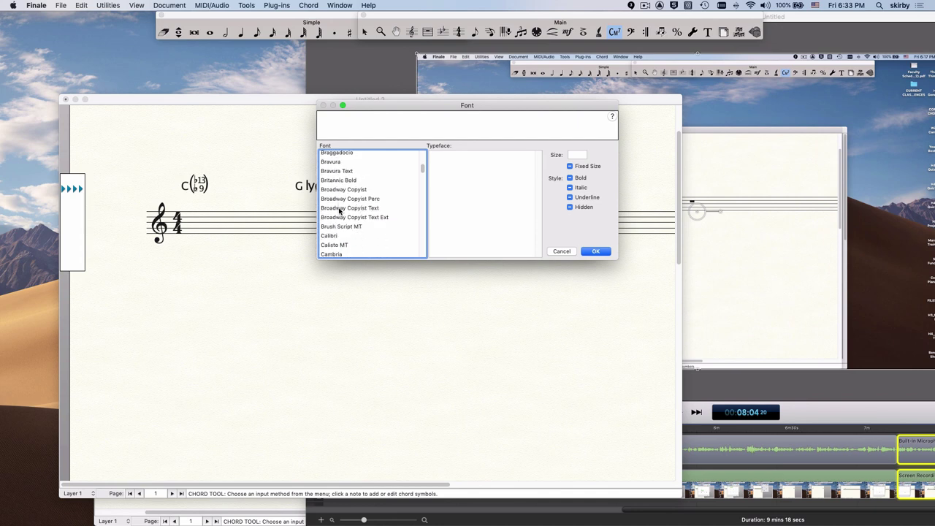
{"action": "left_click", "coordinate": [340, 209]}
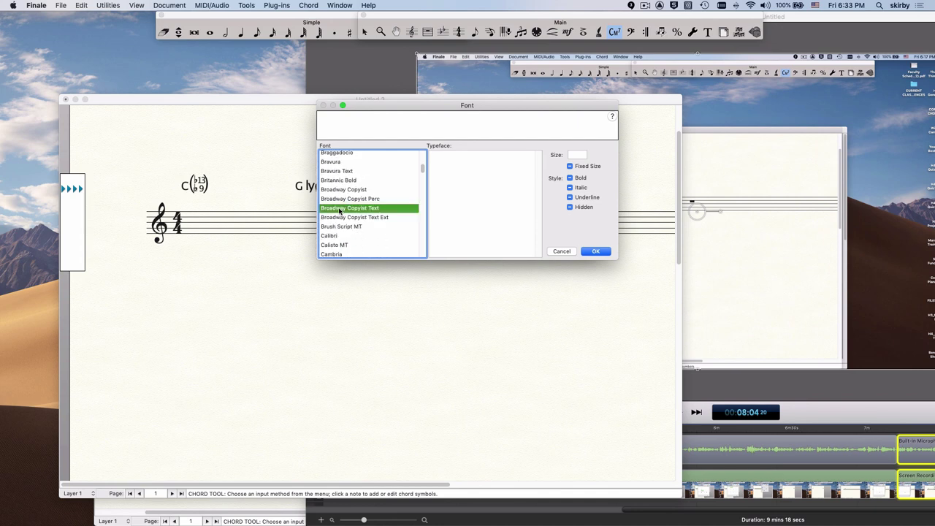
{"action": "left_click", "coordinate": [571, 167]}
{"action": "left_click", "coordinate": [597, 251]}
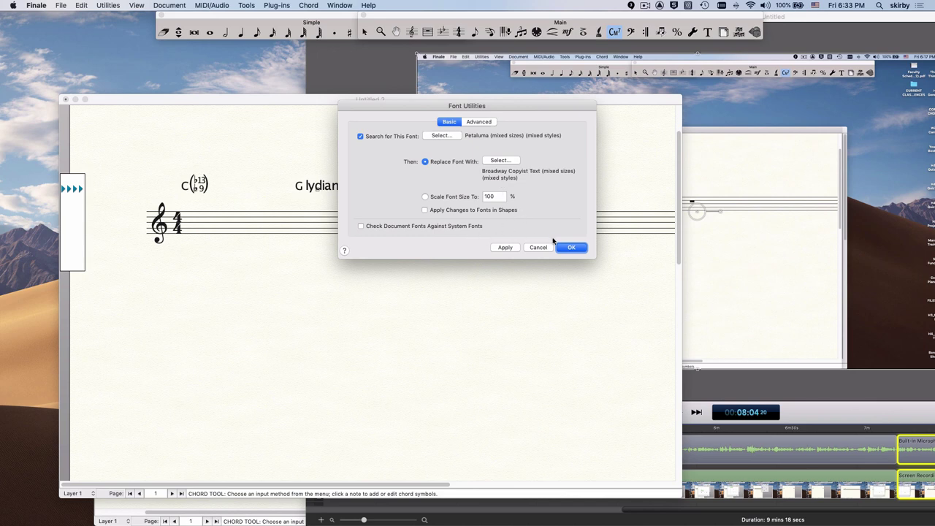
Step: Apply the Broadway Copyist Text replacement, then browse the C chord's suffix library and cancel
{"action": "left_click", "coordinate": [505, 247]}
{"action": "left_click", "coordinate": [559, 249]}
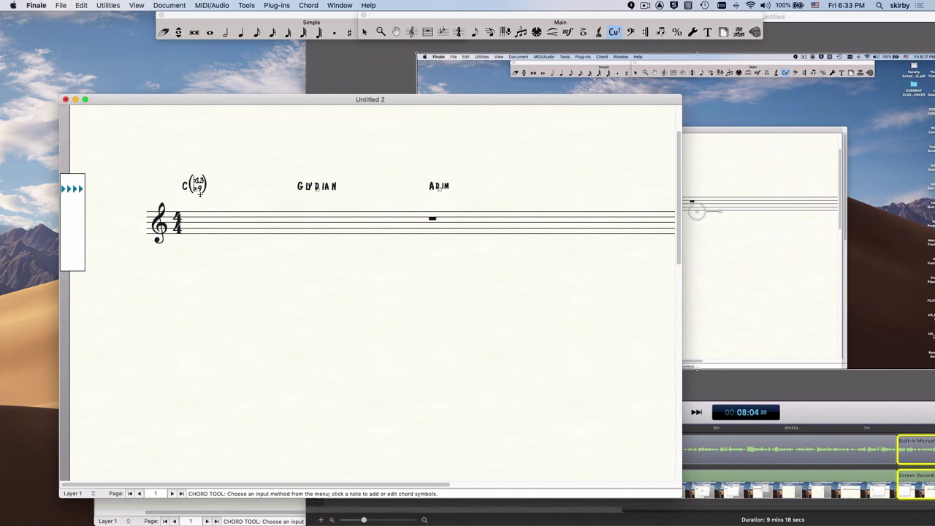
{"action": "left_click", "coordinate": [439, 188]}
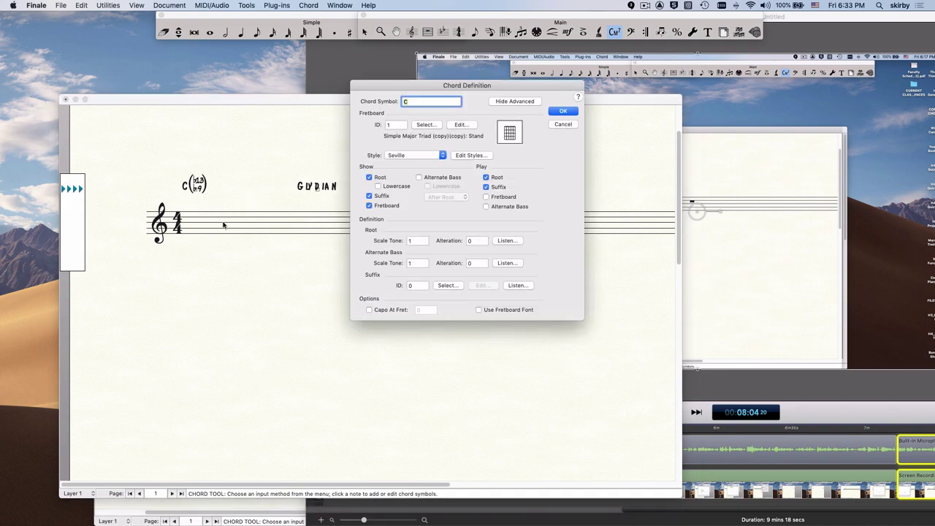
{"action": "left_click", "coordinate": [448, 286]}
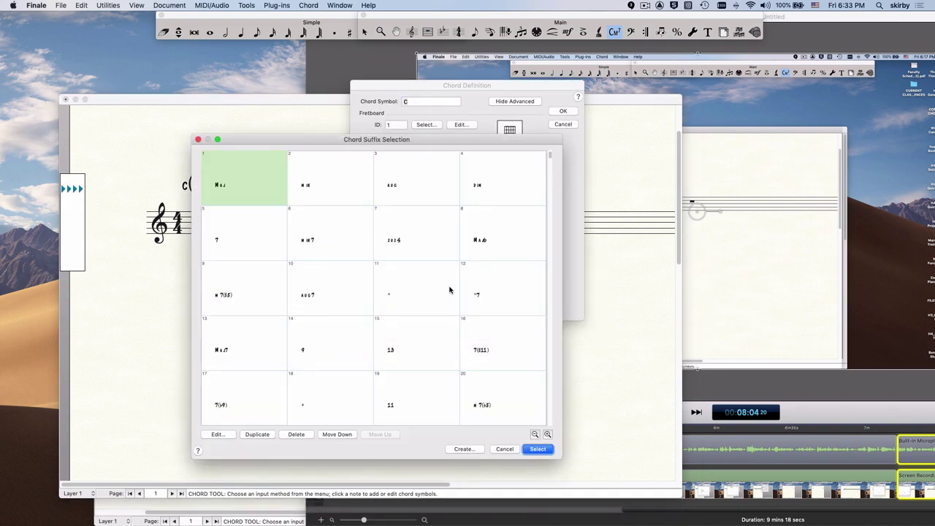
{"action": "scroll", "coordinate": [310, 305], "scroll_direction": "down", "scroll_amount": 10}
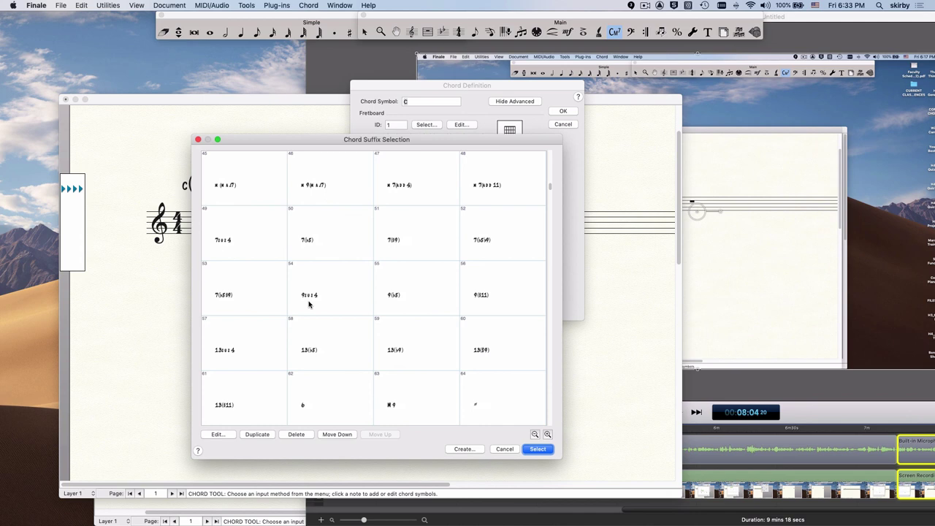
{"action": "scroll", "coordinate": [309, 304], "scroll_direction": "down", "scroll_amount": 9}
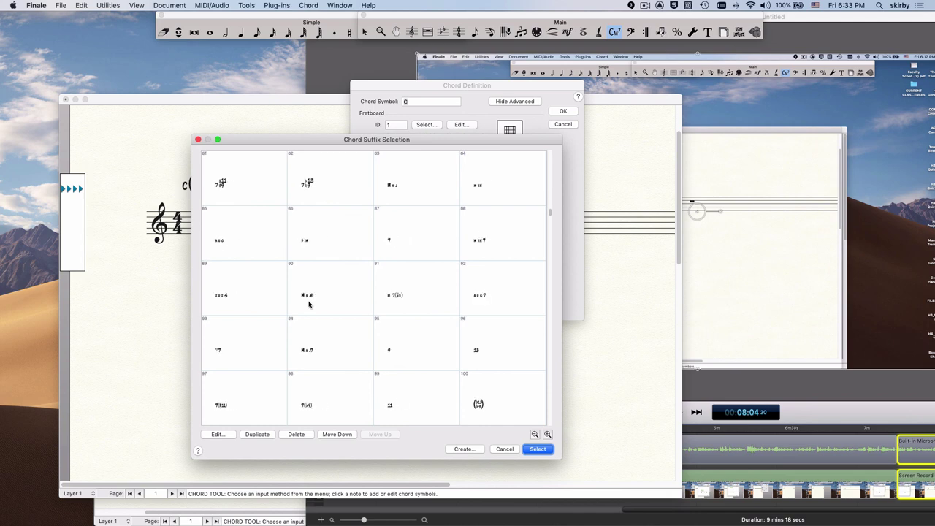
{"action": "scroll", "coordinate": [309, 305], "scroll_direction": "down", "scroll_amount": 1}
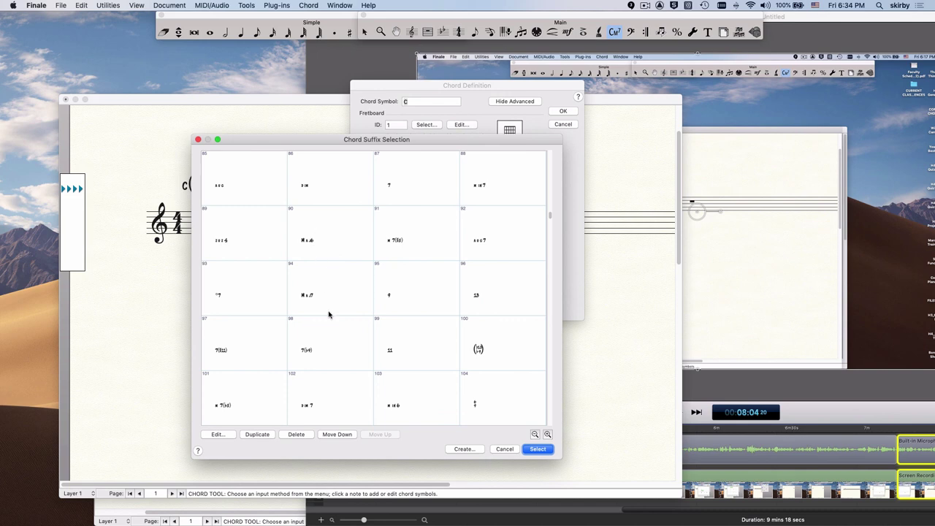
{"action": "scroll", "coordinate": [328, 314], "scroll_direction": "down", "scroll_amount": 5}
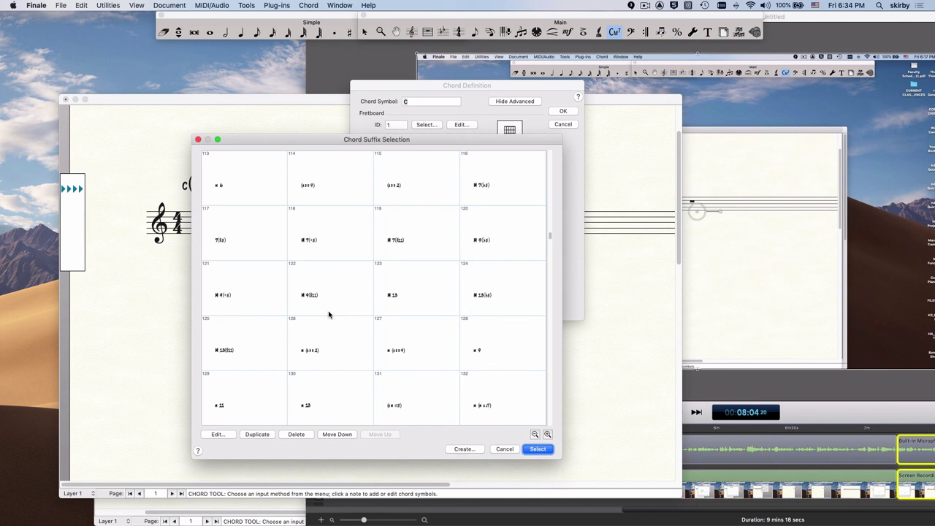
{"action": "left_click", "coordinate": [503, 450]}
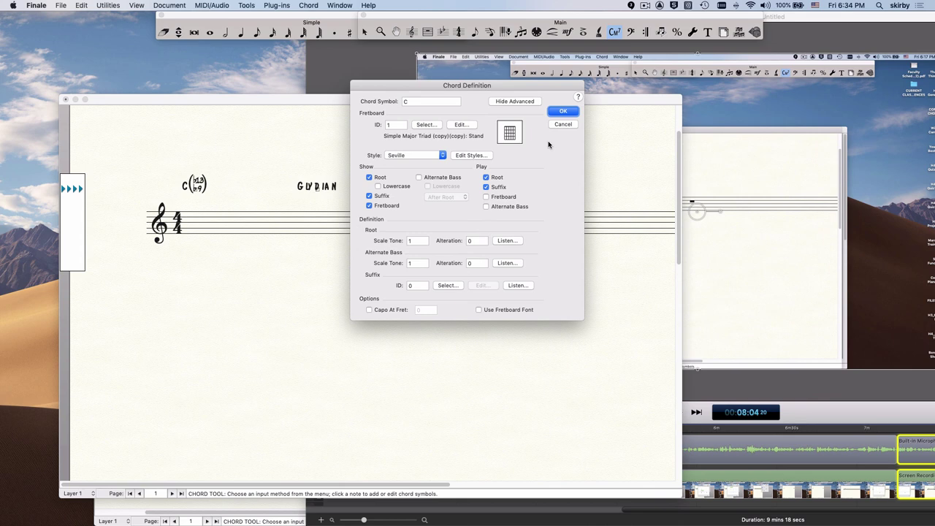
{"action": "left_click", "coordinate": [563, 124]}
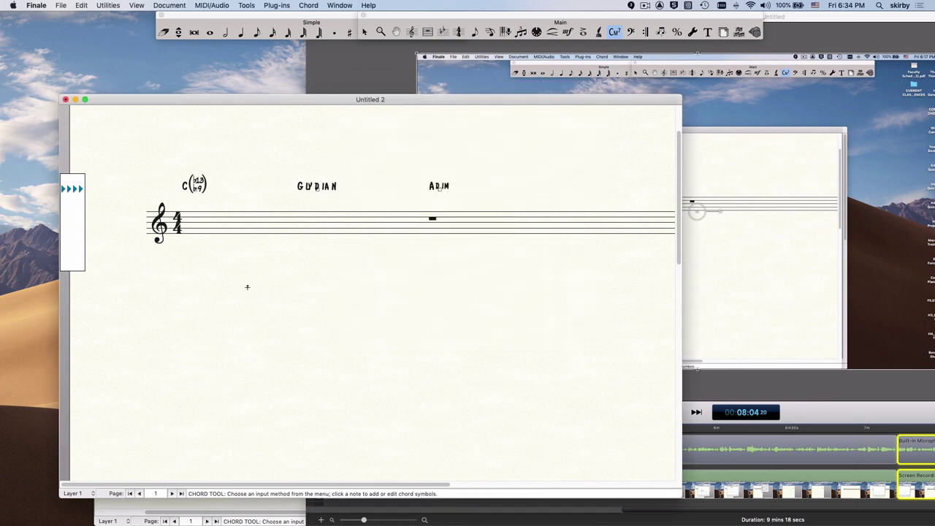